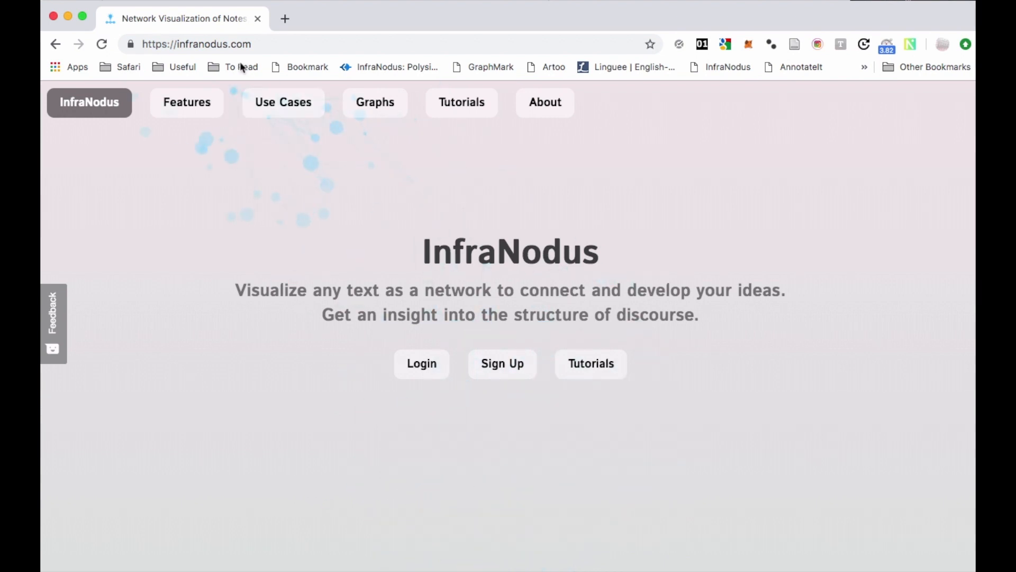
Browse the InfraNodus site's About section to the Bookmarklet page and locate the GraphMark bookmarklet for the browser toolbar.
left_click(232, 42)
left_click(263, 257)
left_click(561, 101)
left_click(953, 321)
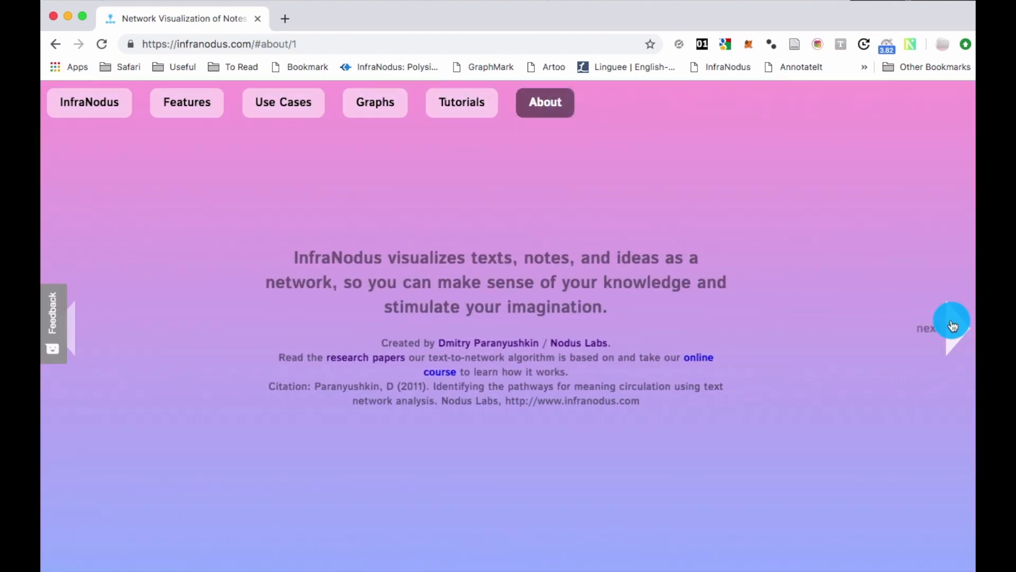
left_click(953, 324)
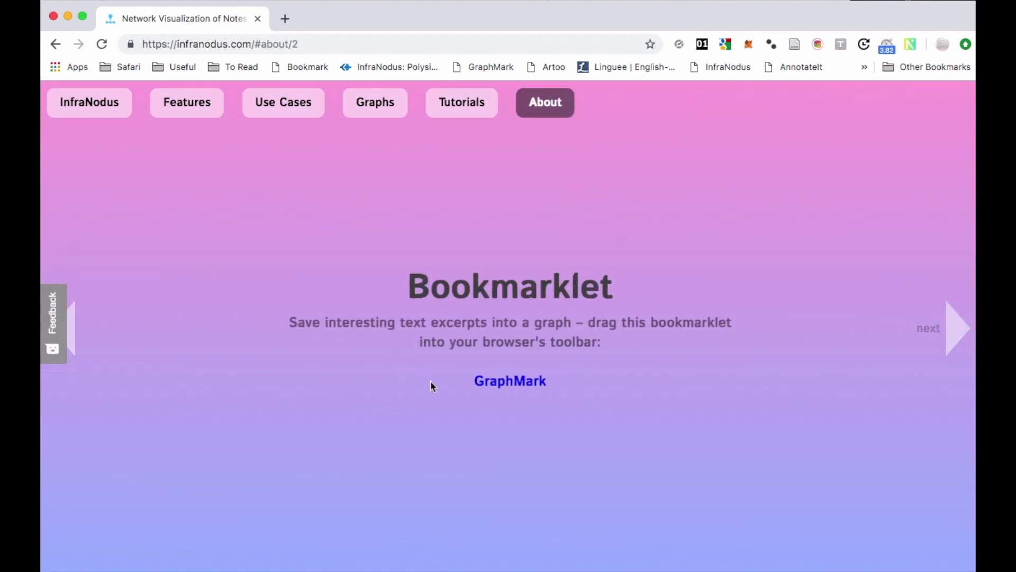
left_click_drag(501, 383, 521, 253)
Log in to InfraNodus from the home page and open the account settings.
left_click(72, 107)
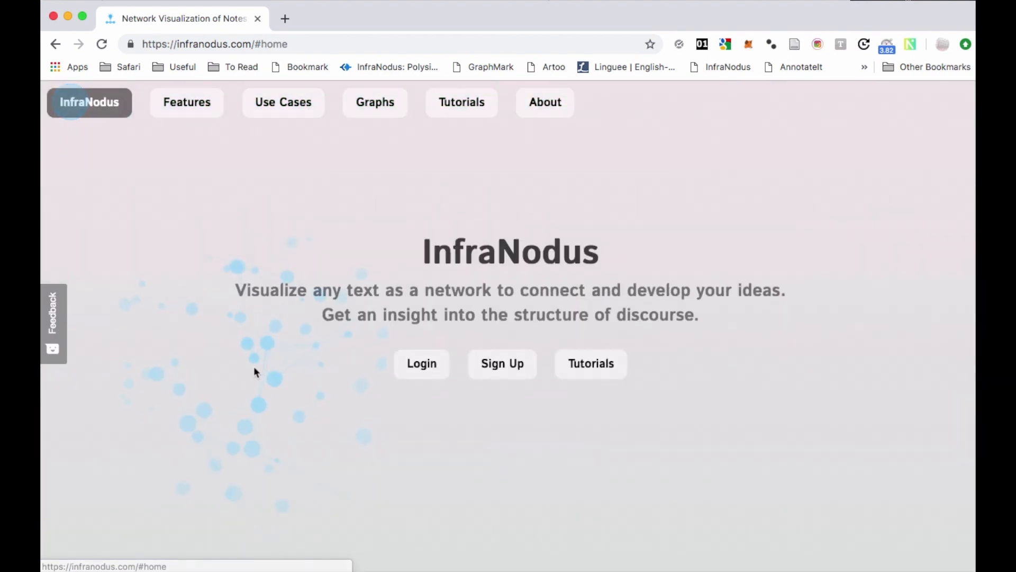
left_click(433, 366)
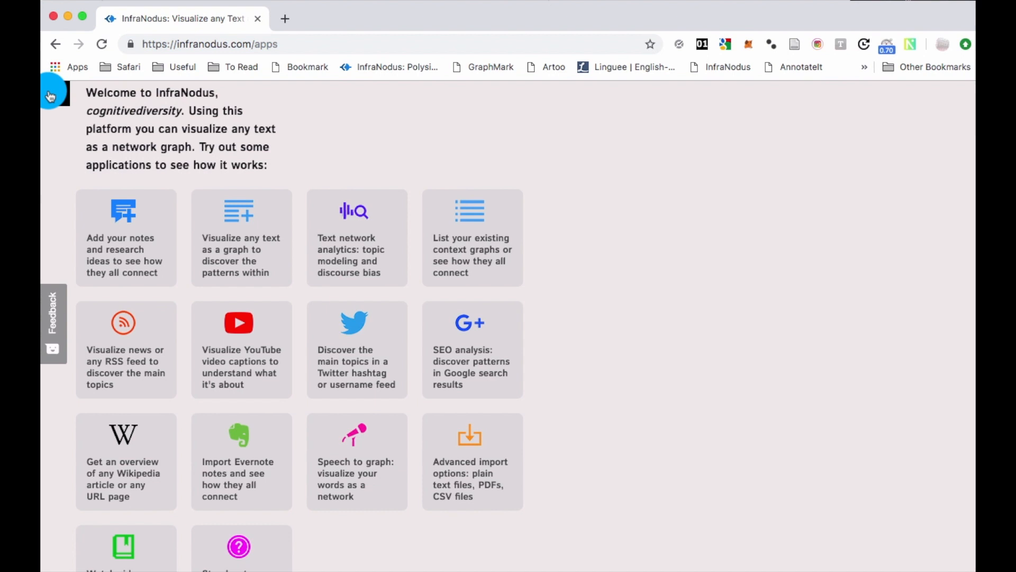
left_click(50, 96)
left_click(69, 198)
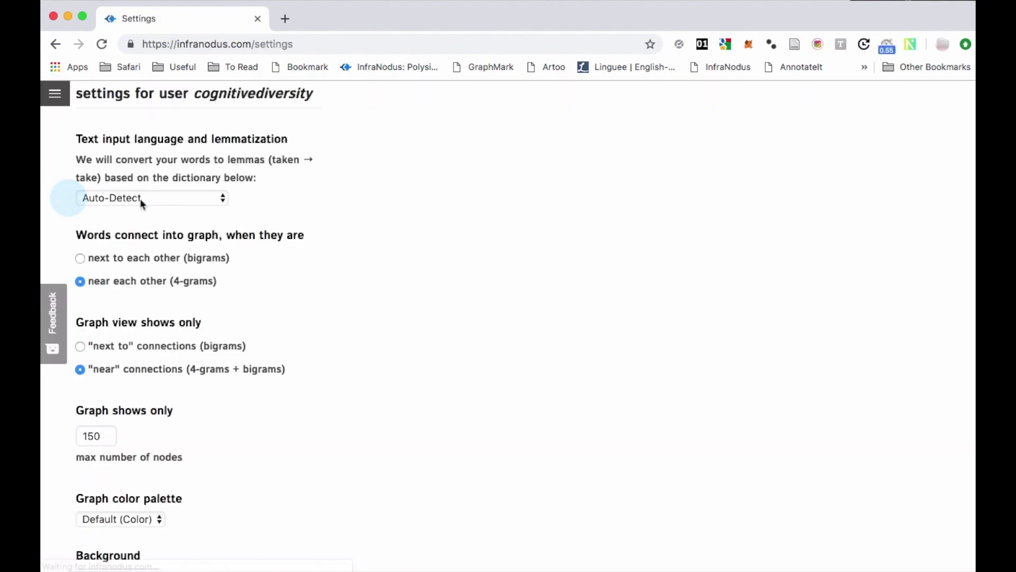
Set the text input language and lemmatization to English and save the settings.
left_click(141, 201)
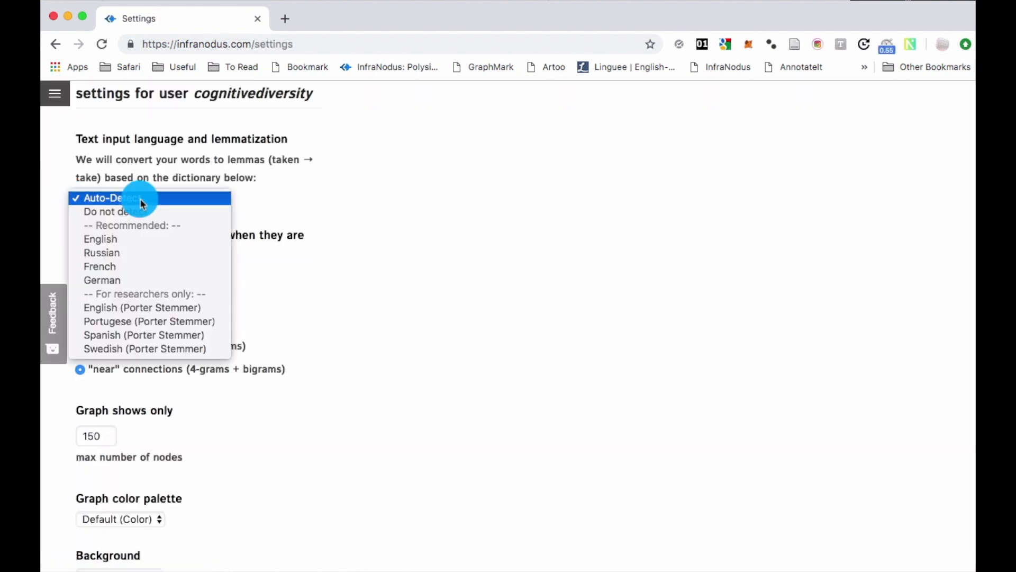
left_click(127, 247)
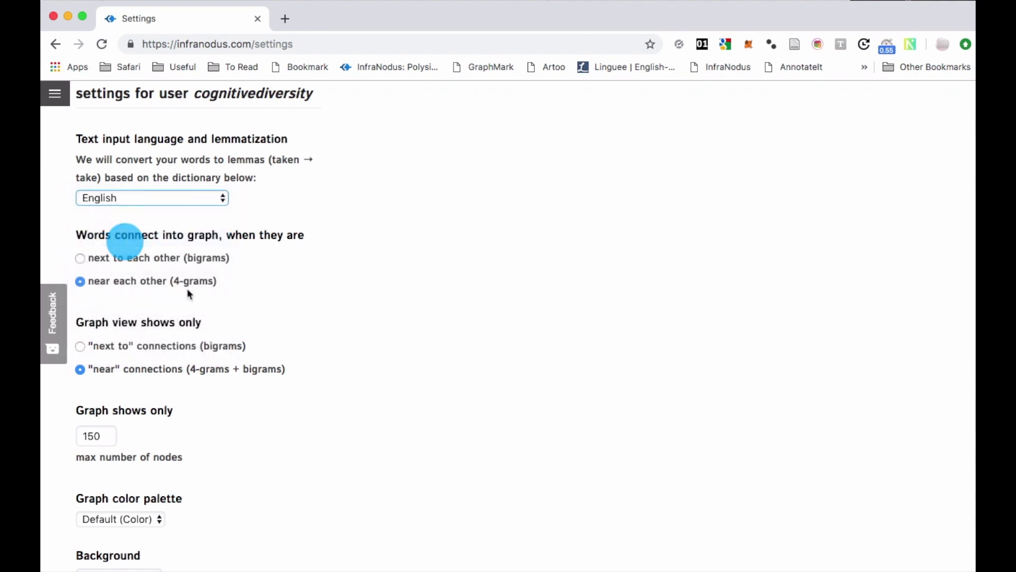
scroll(247, 427, "down", 15)
left_click(127, 471)
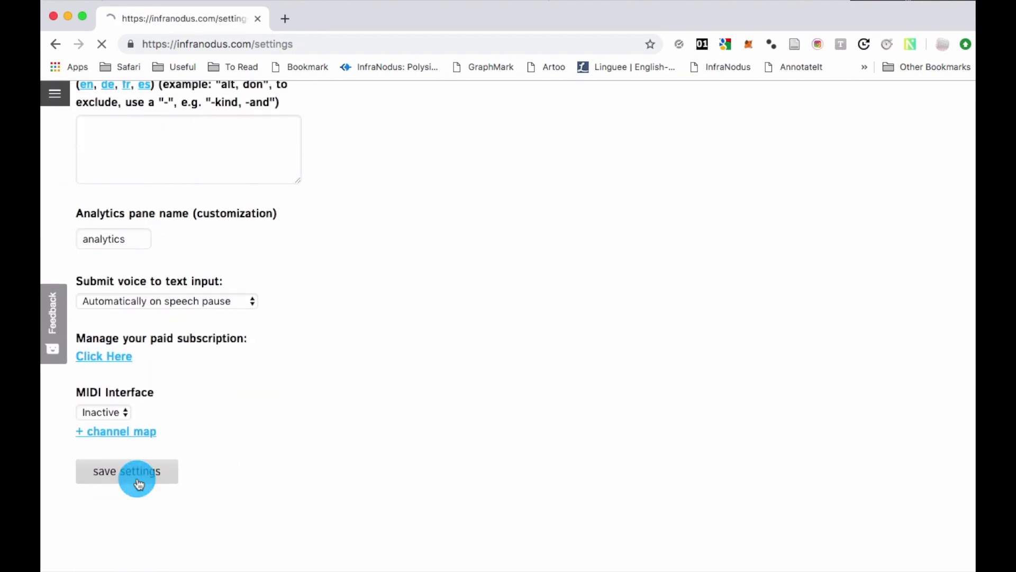
Import the Google Search results for "cognitive diversity" as a graph saved in the context "cognitdivgoogle".
left_click(55, 95)
left_click(68, 170)
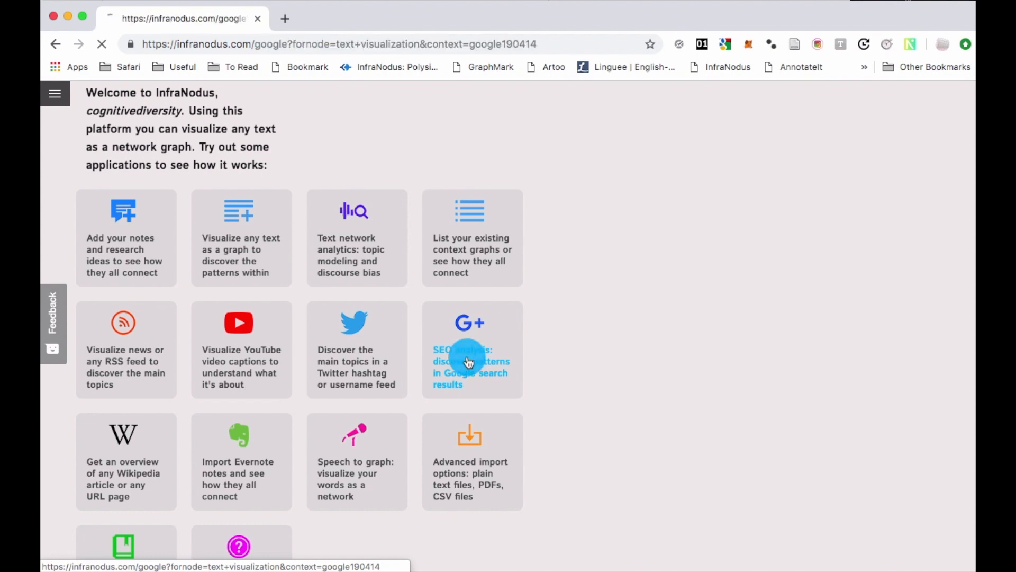
triple_click(167, 204)
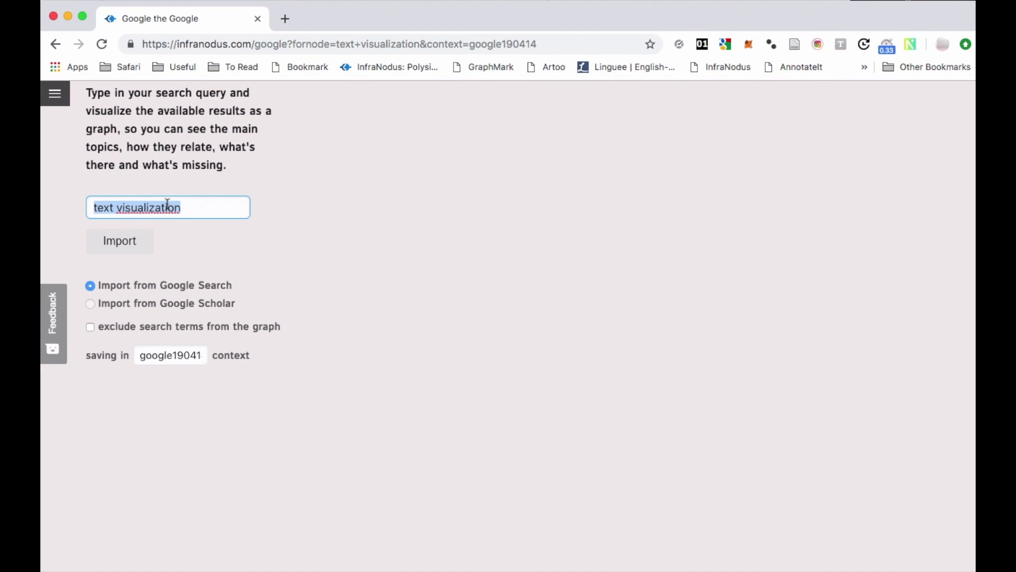
type("cognitive diversity")
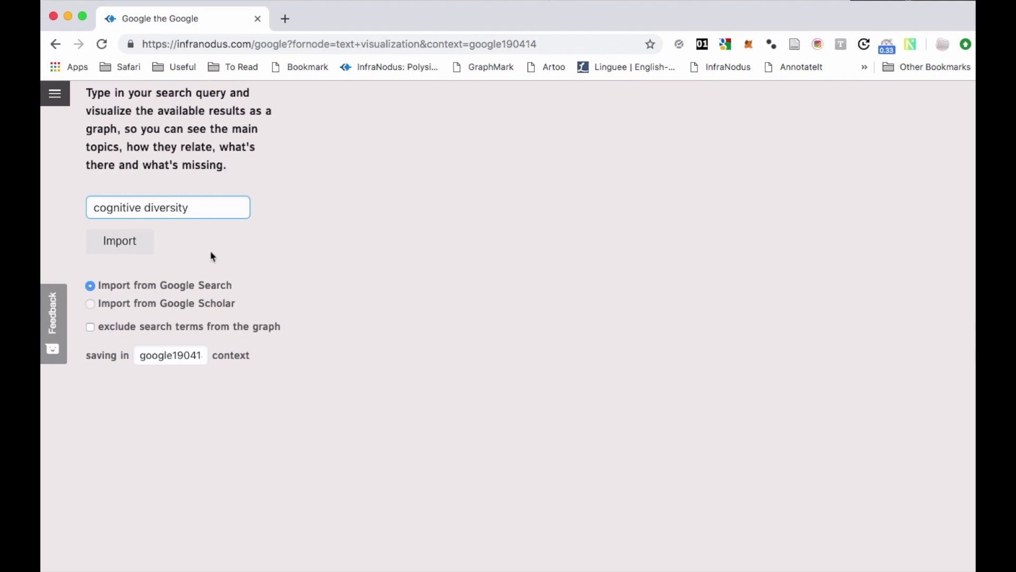
left_click(182, 348)
type("co")
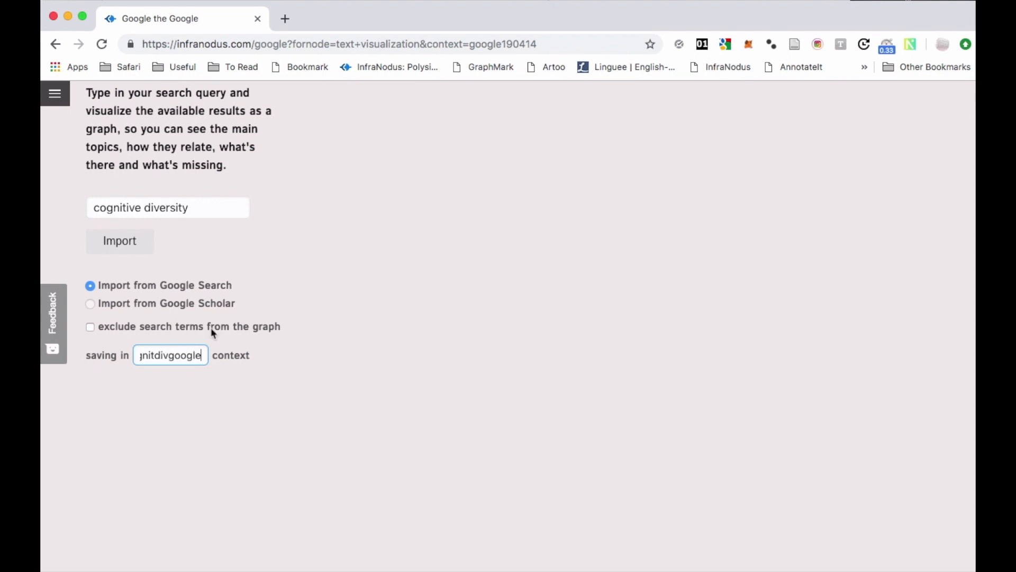
left_click(139, 245)
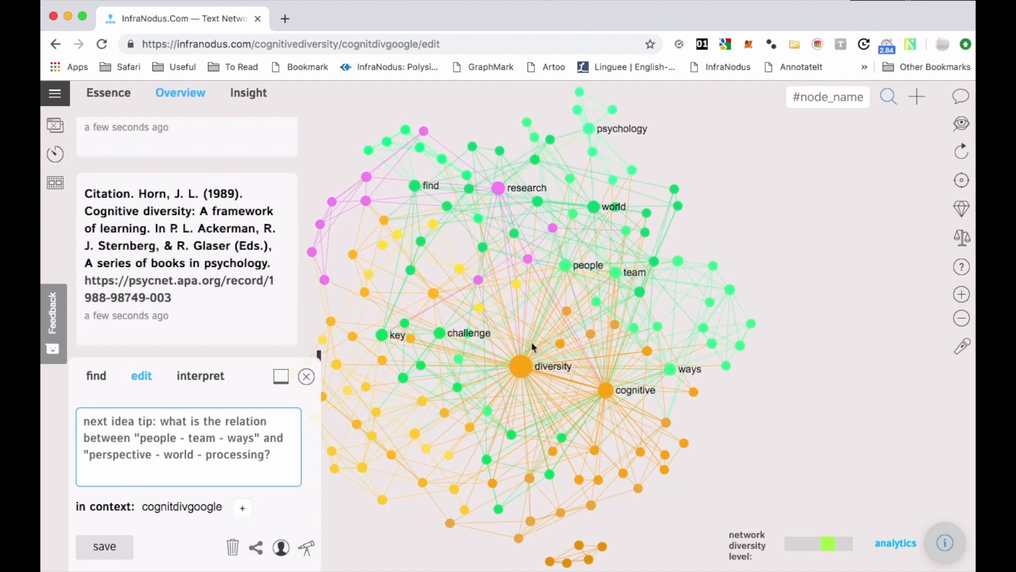
Remove the "cognitive" and "diversity" nodes from the graph.
left_click(583, 354)
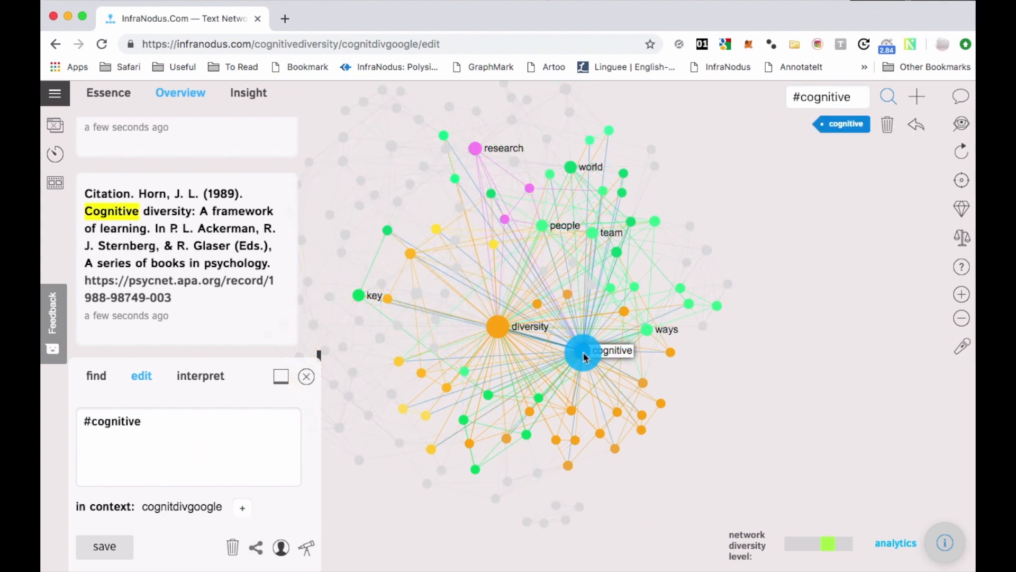
left_click(500, 330)
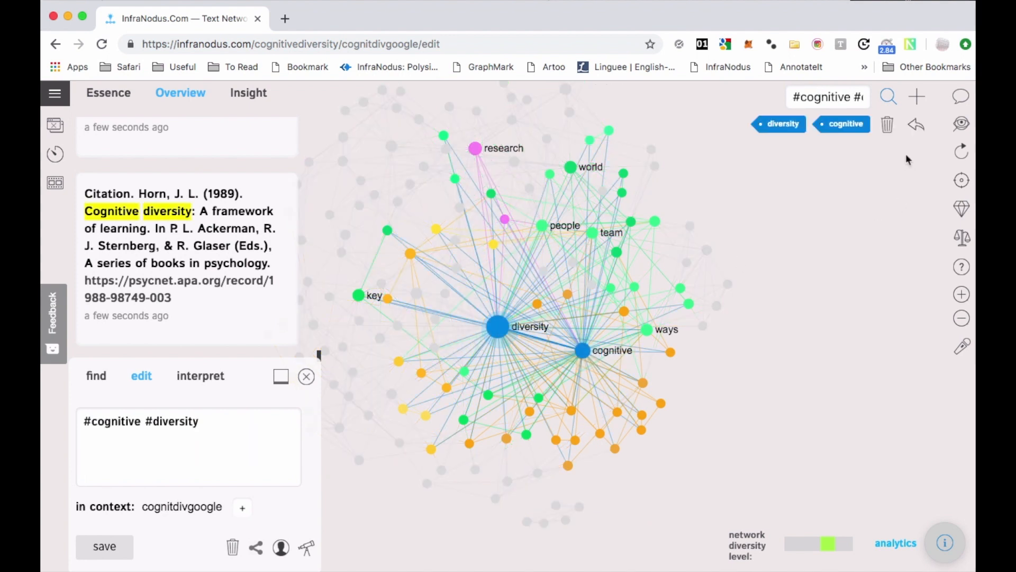
left_click(888, 129)
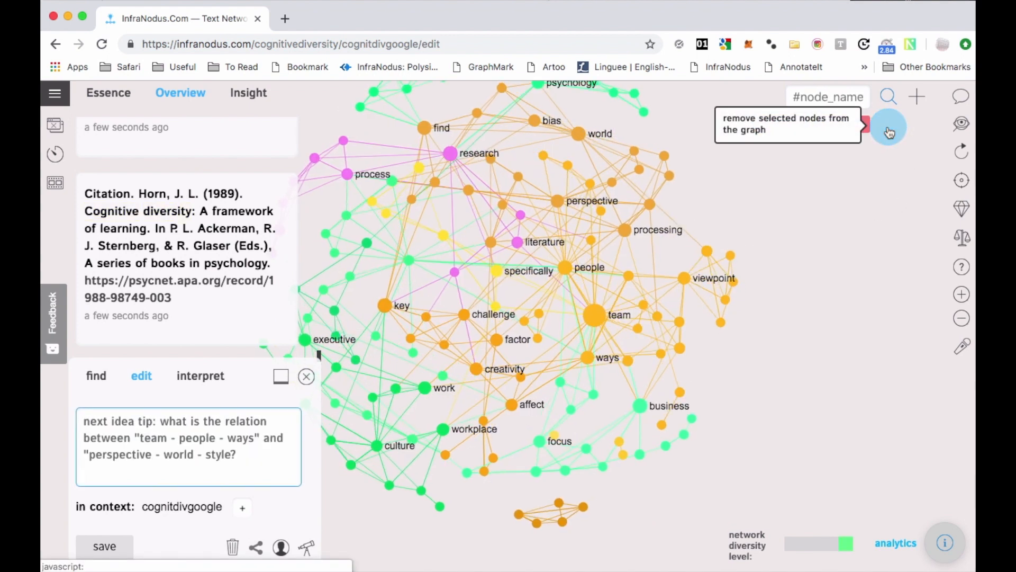
Filter the imported search results by selecting the "team", "people" and "viewpoint" nodes in the graph.
left_click(833, 272)
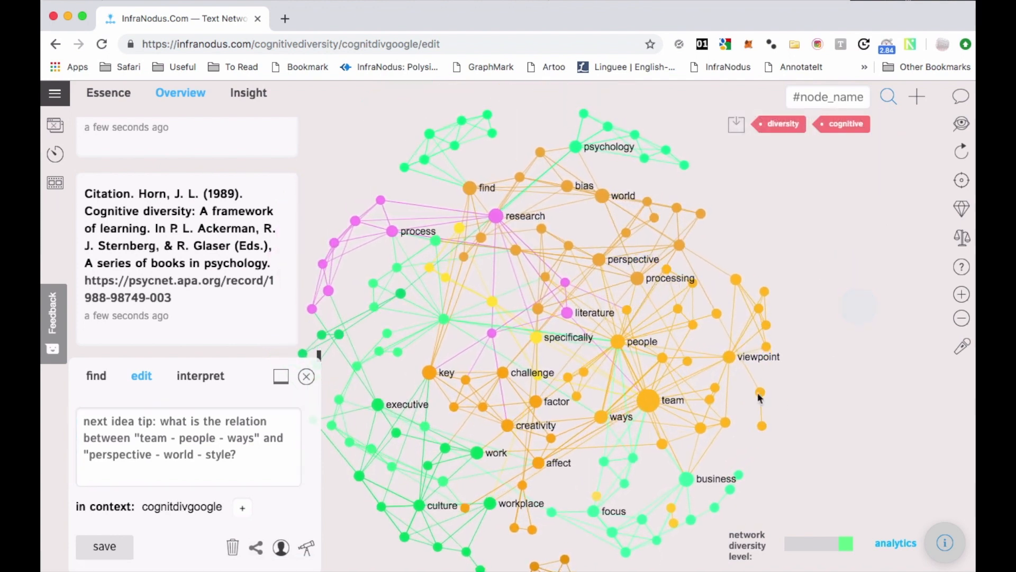
left_click(783, 380)
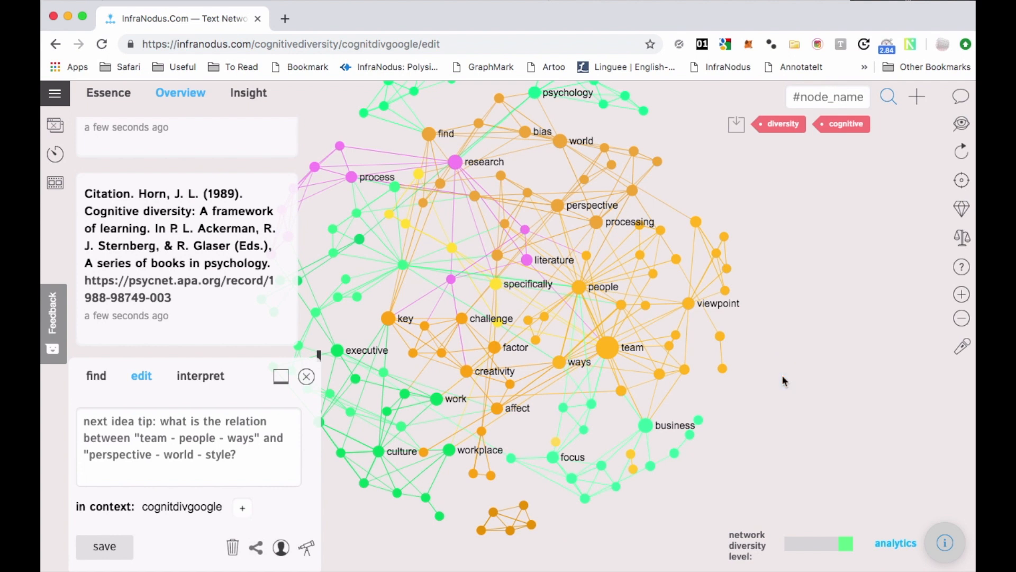
left_click(774, 390)
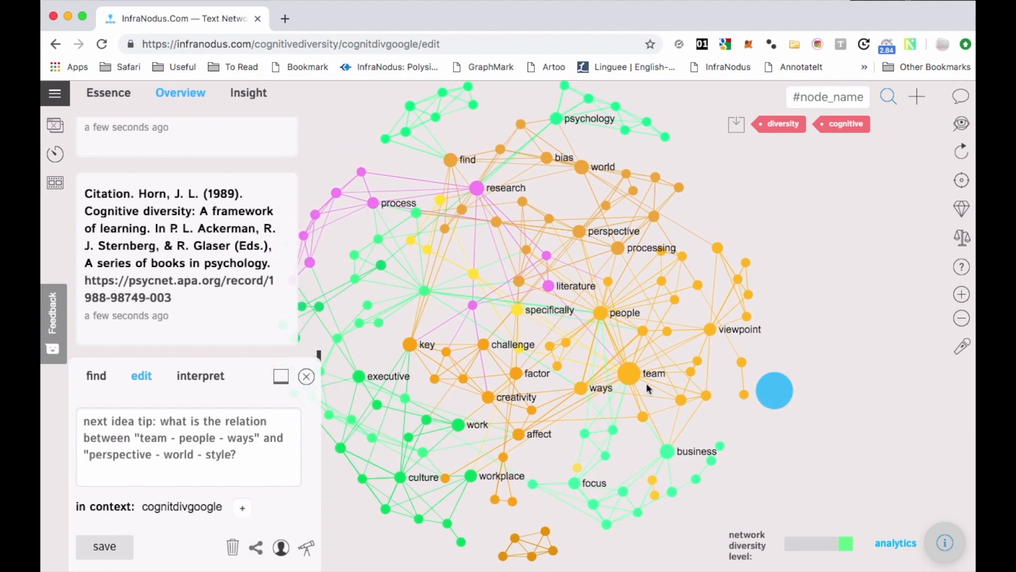
left_click(629, 377)
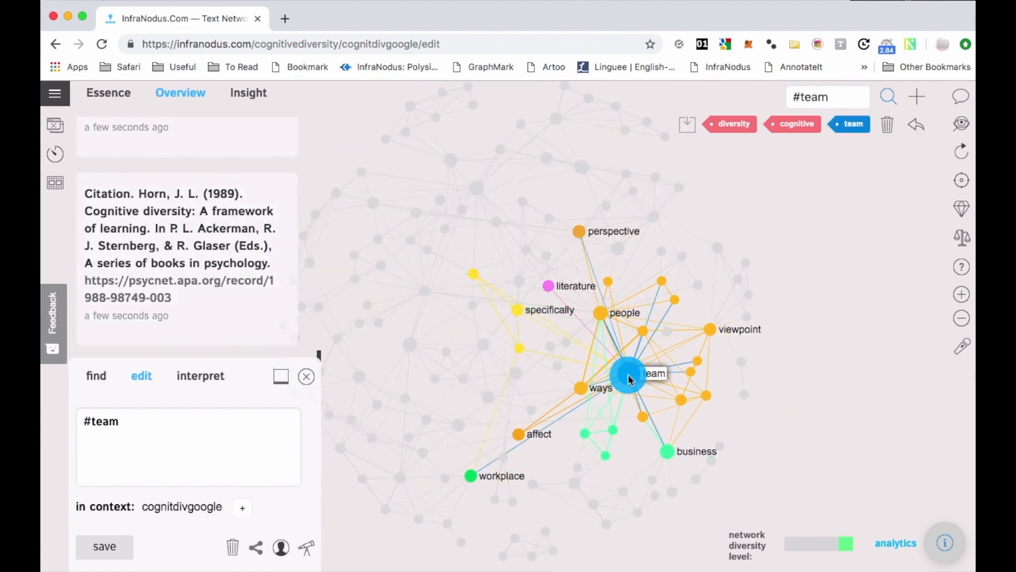
left_click(602, 312)
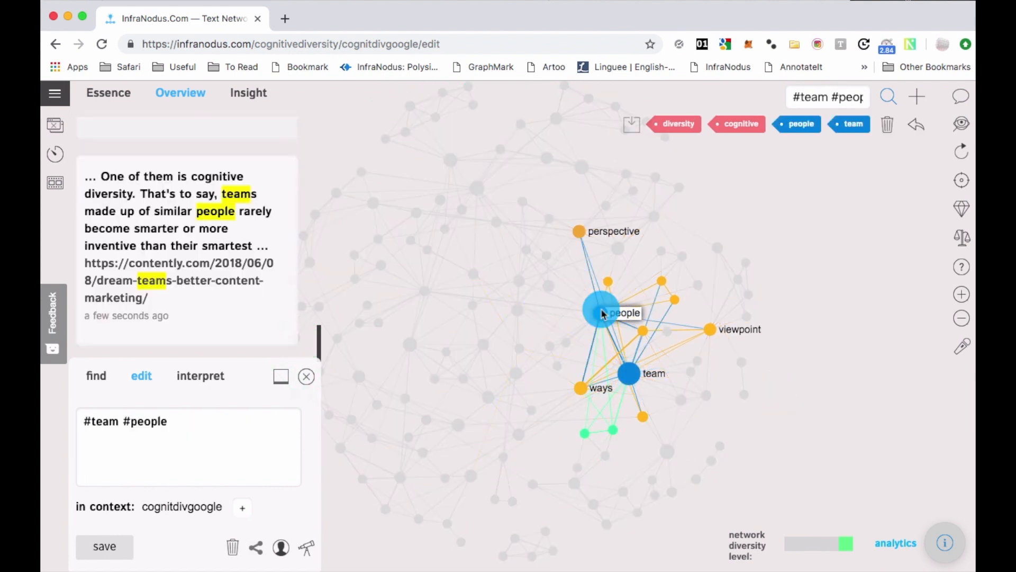
left_click(710, 328)
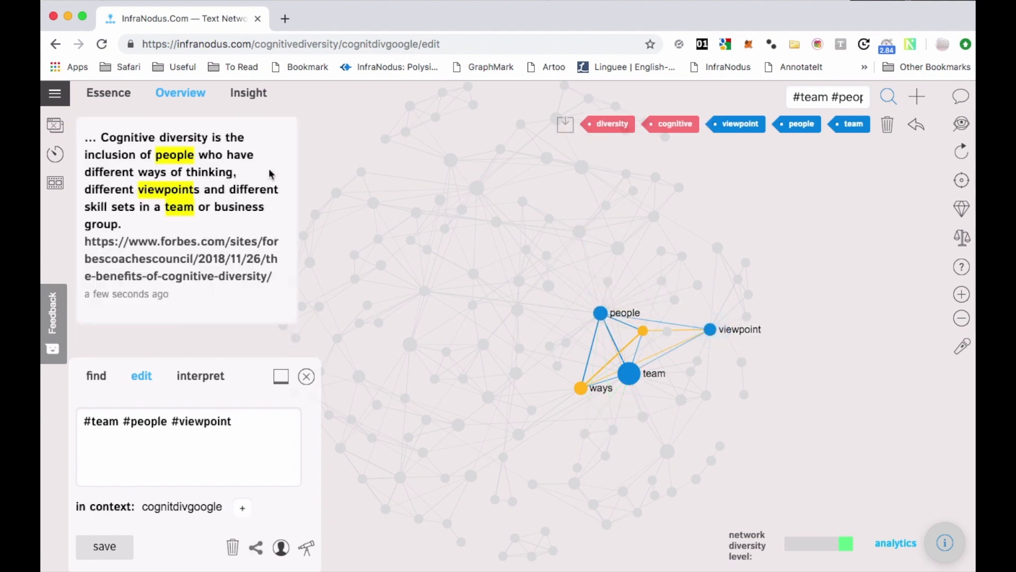
Open the Forbes article linked in the filtered result and find the Harvard Business Review quotation about lacking cognitive diversity.
left_click(200, 248)
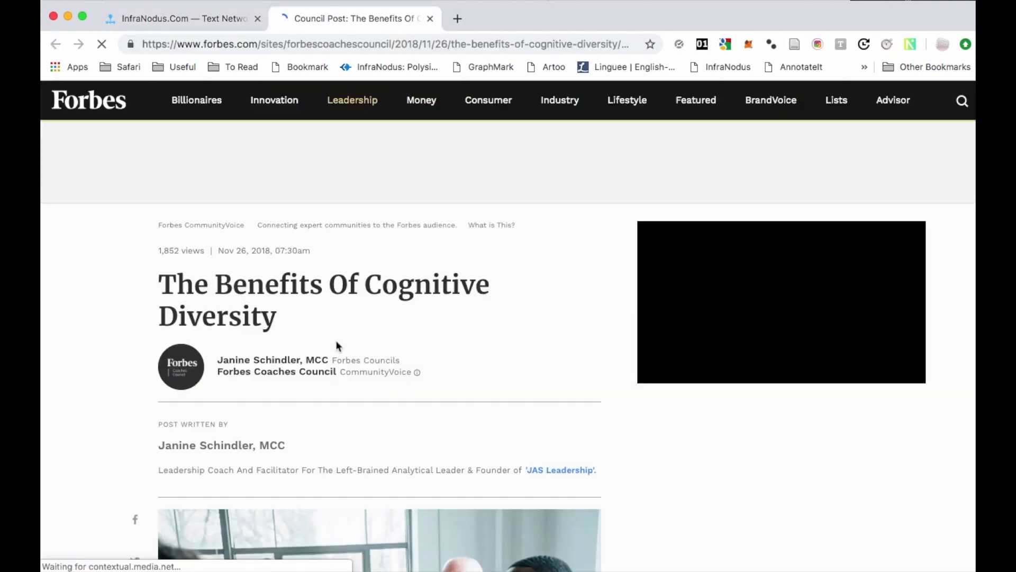
scroll(336, 340, "down", 10)
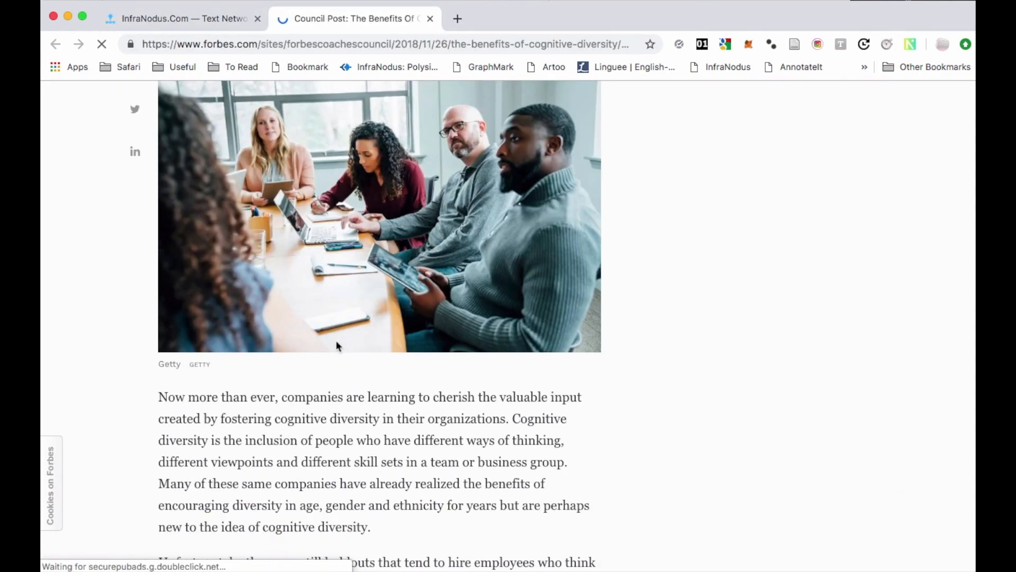
scroll(336, 340, "down", 6)
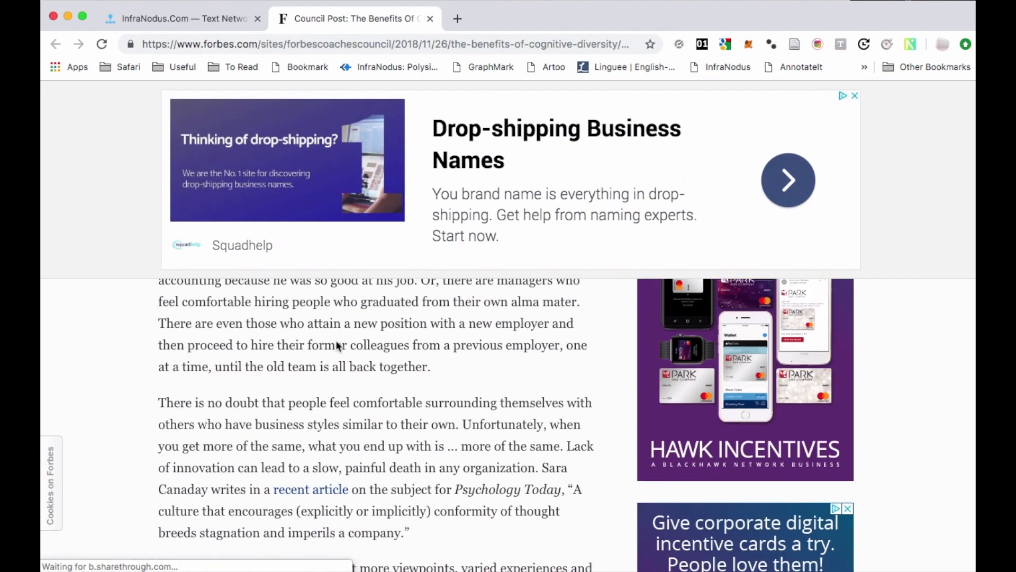
scroll(336, 339, "down", 5)
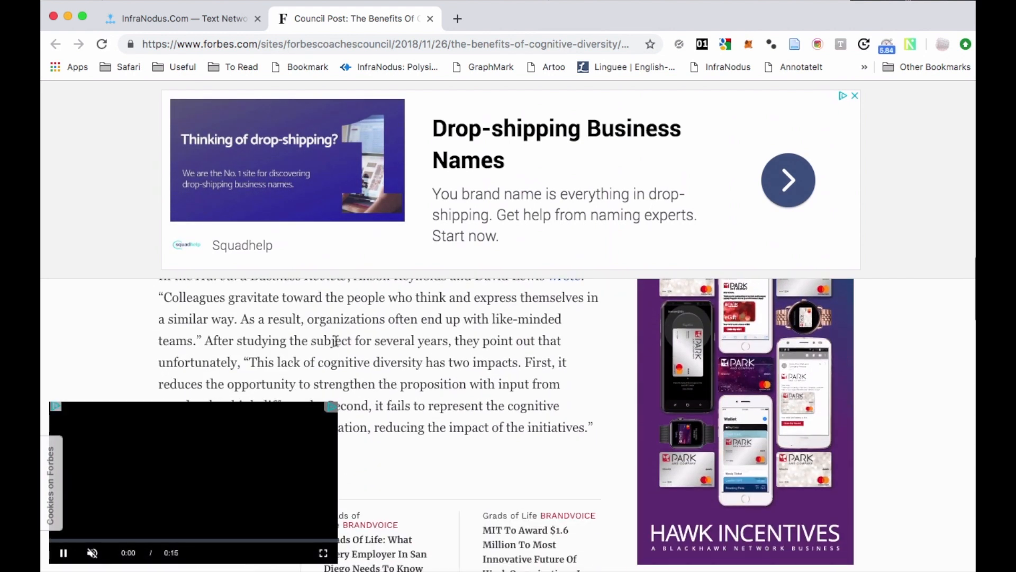
scroll(336, 339, "down", 1)
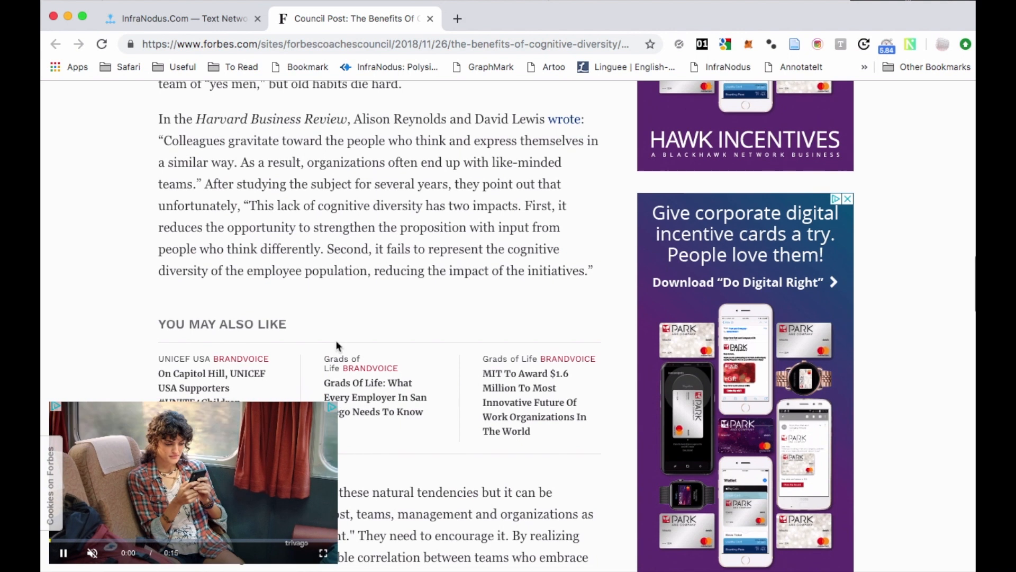
Save the passage beginning "This lack of cognitive diversity has two impacts" to the context "excerpts" with GraphMark, and close its window.
left_click(249, 227)
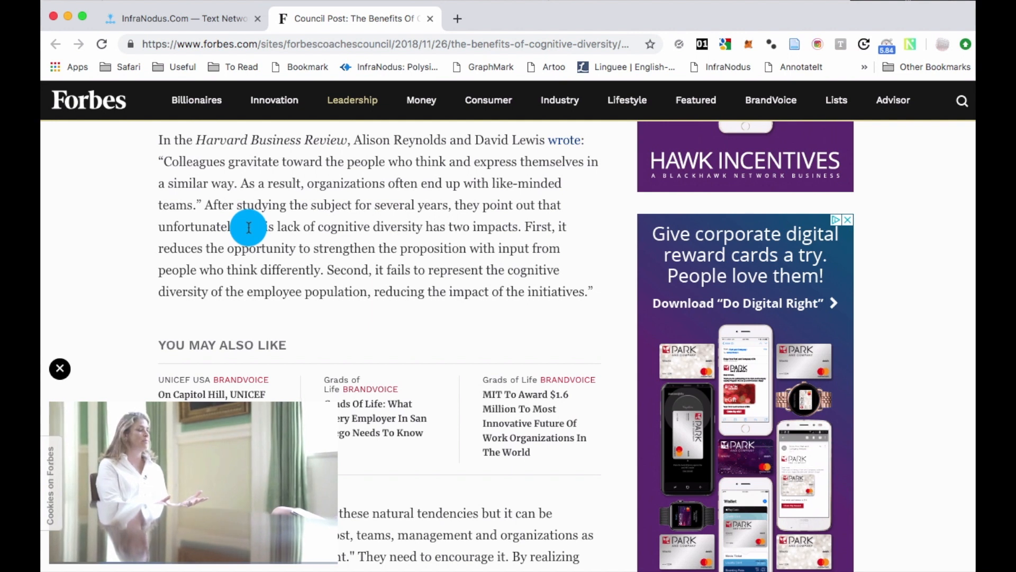
left_click_drag(267, 231, 586, 300)
left_click(487, 68)
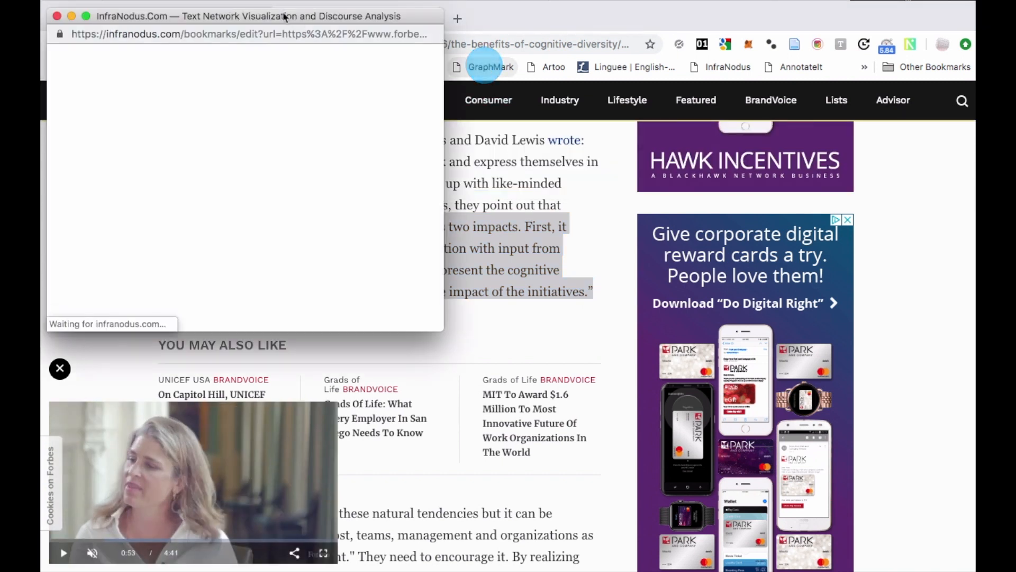
left_click(175, 266)
type("excerpts")
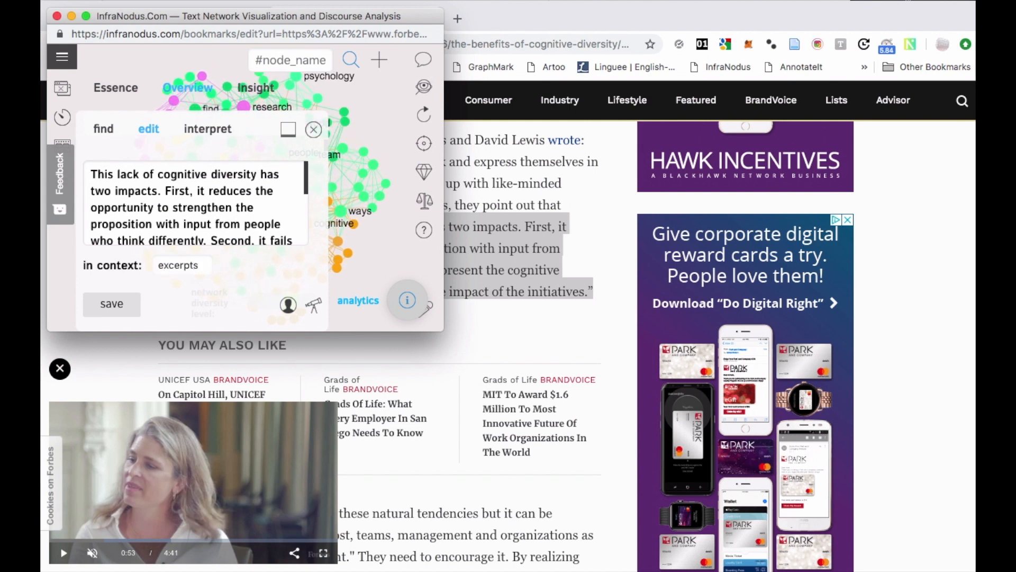
key("Return")
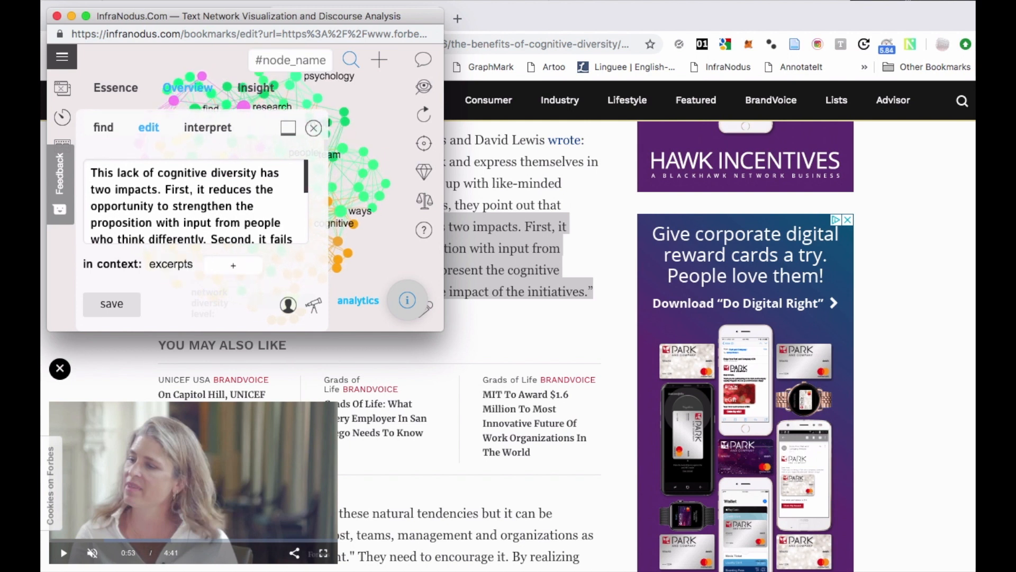
left_click(118, 304)
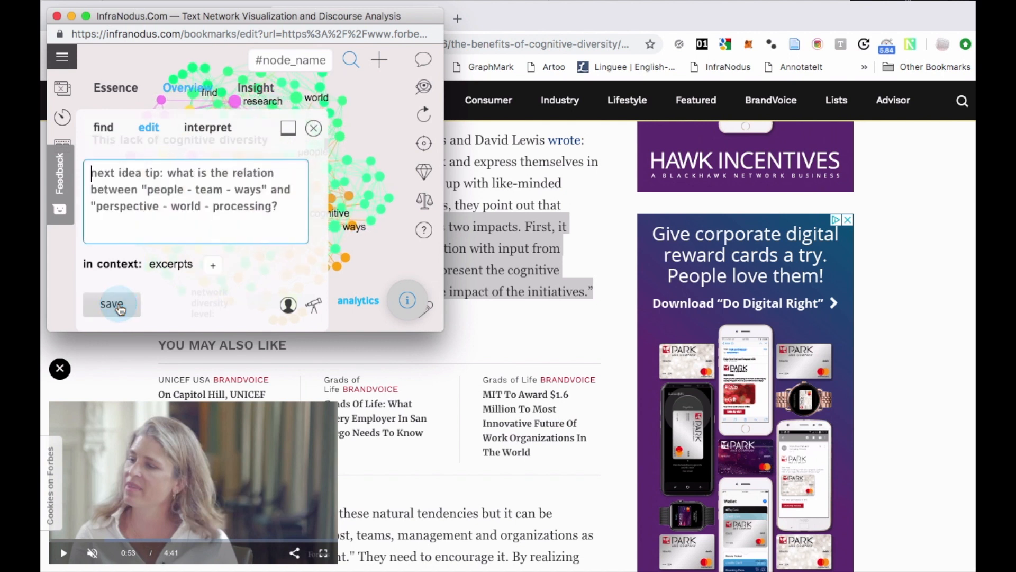
left_click(57, 17)
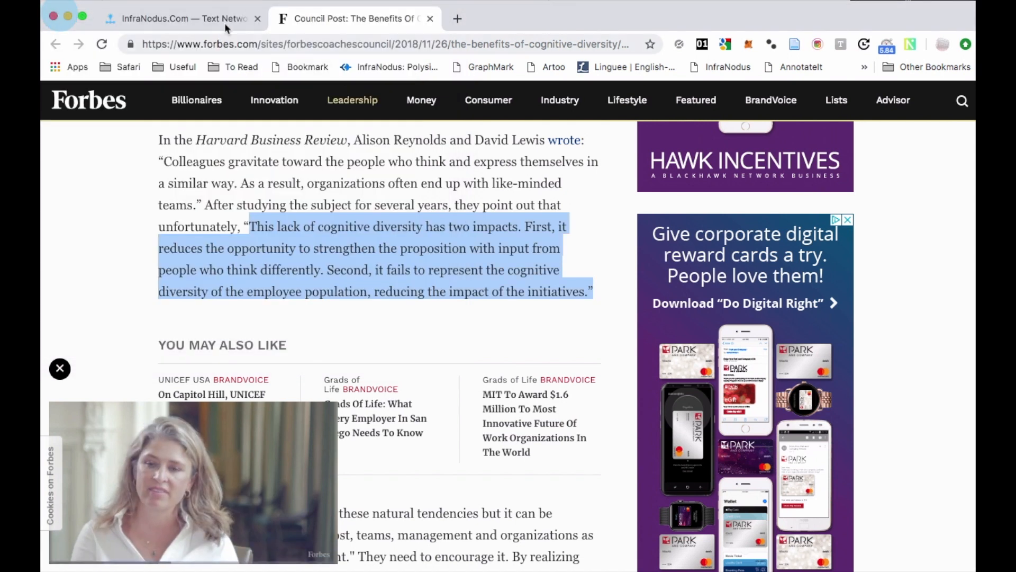
Return to the cognitdivgoogle graph and deselect the "team", "people" and "viewpoint" nodes.
left_click(198, 21)
left_click(629, 374)
left_click(600, 314)
left_click(710, 330)
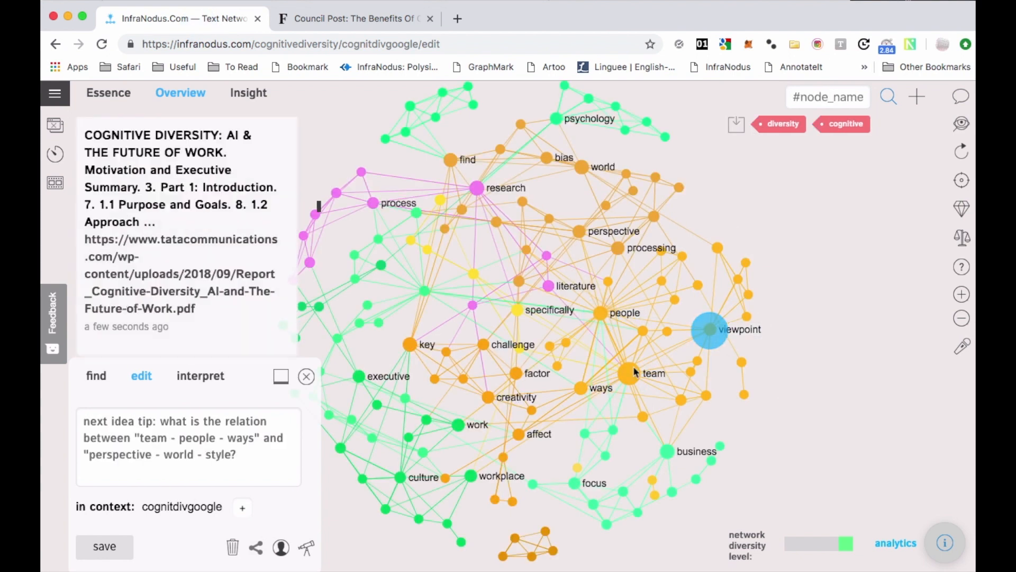
Filter the search results by the "team", "people" and "perspective" nodes in the graph and read the matching results.
left_click(624, 375)
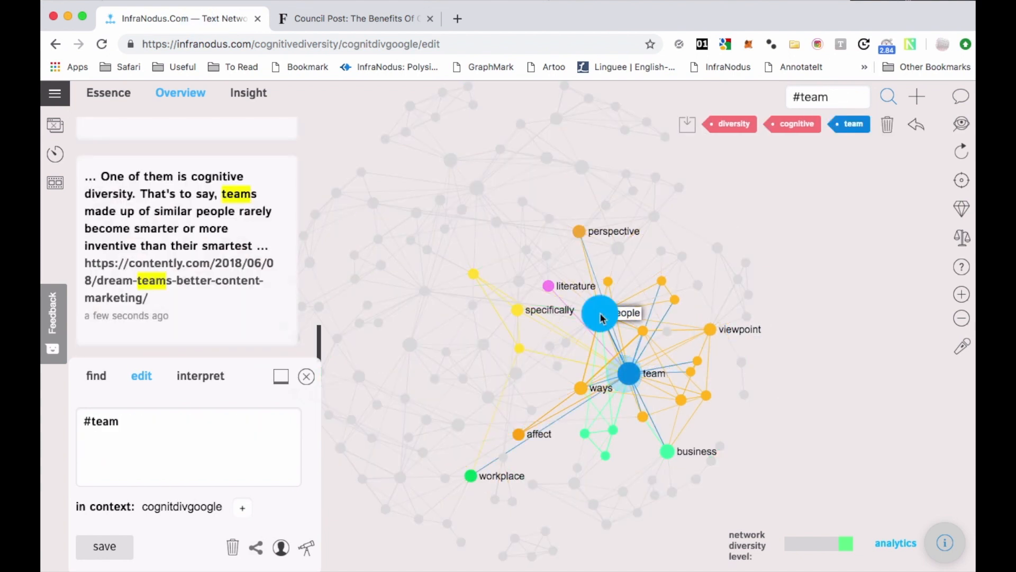
left_click(600, 313)
left_click(579, 231)
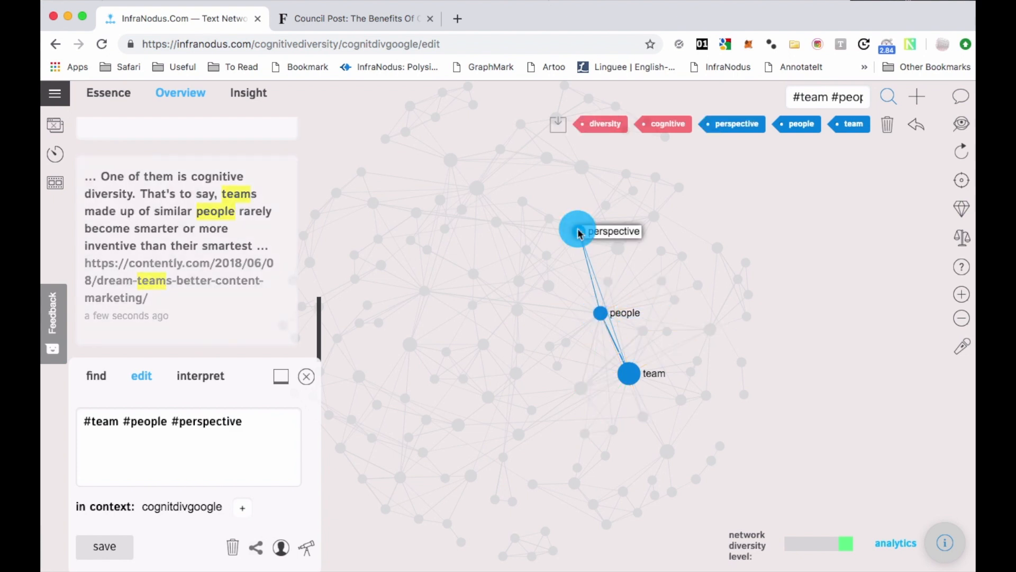
scroll(179, 196, "up", 1)
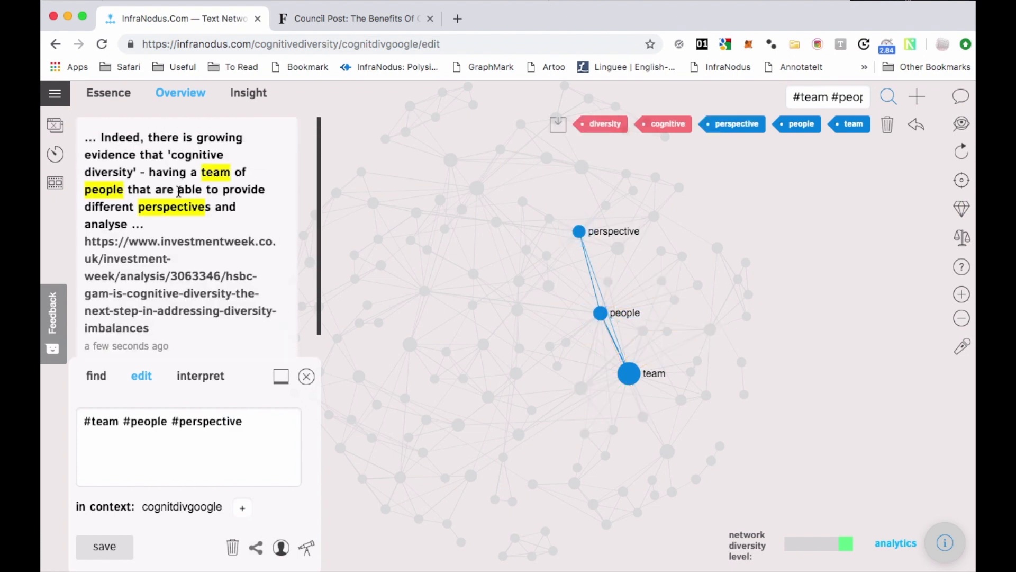
scroll(204, 224, "down", 1)
scroll(204, 223, "up", 1)
scroll(206, 227, "down", 1)
scroll(206, 228, "down", 1)
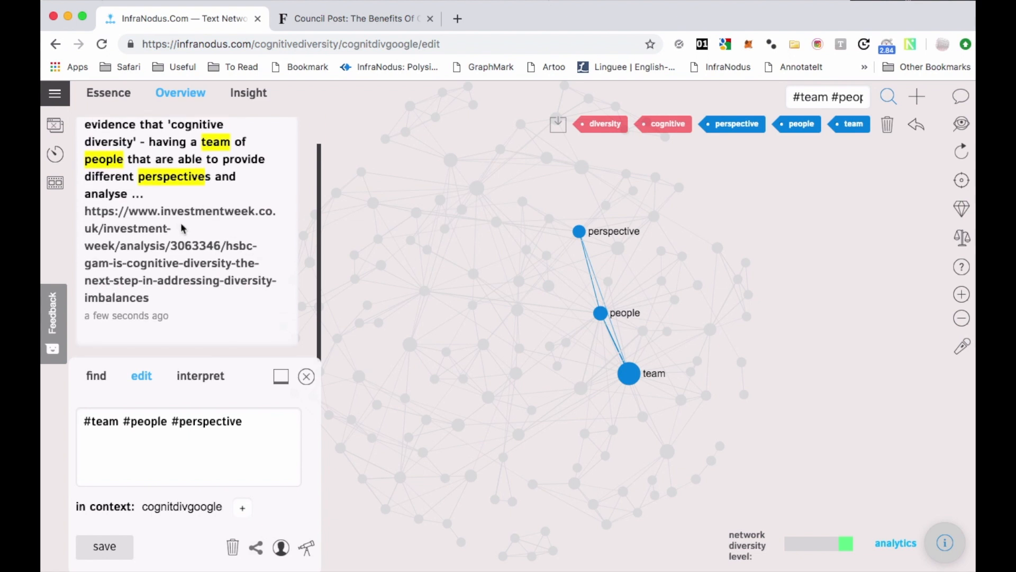
Open the Investment Week article linked in the filtered result and find the paragraph beginning "Indeed, there is growing evidence".
left_click(170, 214)
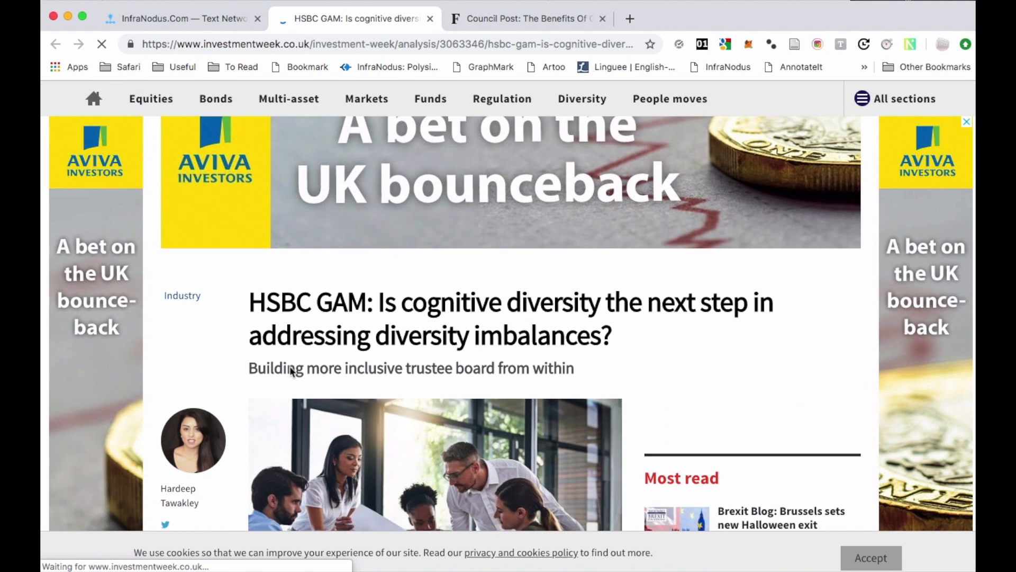
scroll(290, 367, "down", 10)
scroll(290, 366, "down", 5)
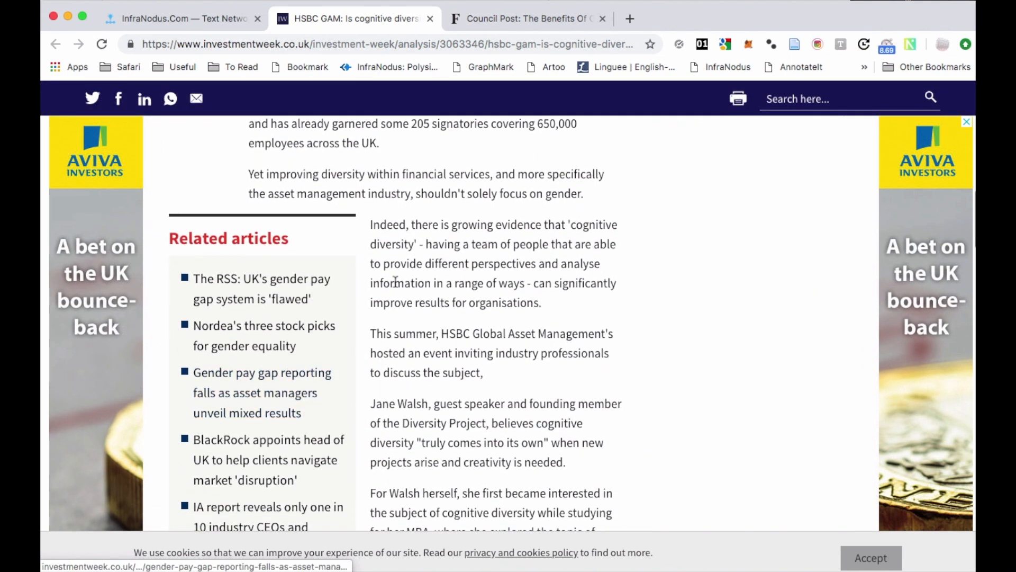
scroll(417, 274, "down", 1)
Save the paragraph beginning "Indeed, there is growing evidence" to the context "excerpts" with GraphMark, and close its window.
left_click_drag(537, 265, 377, 187)
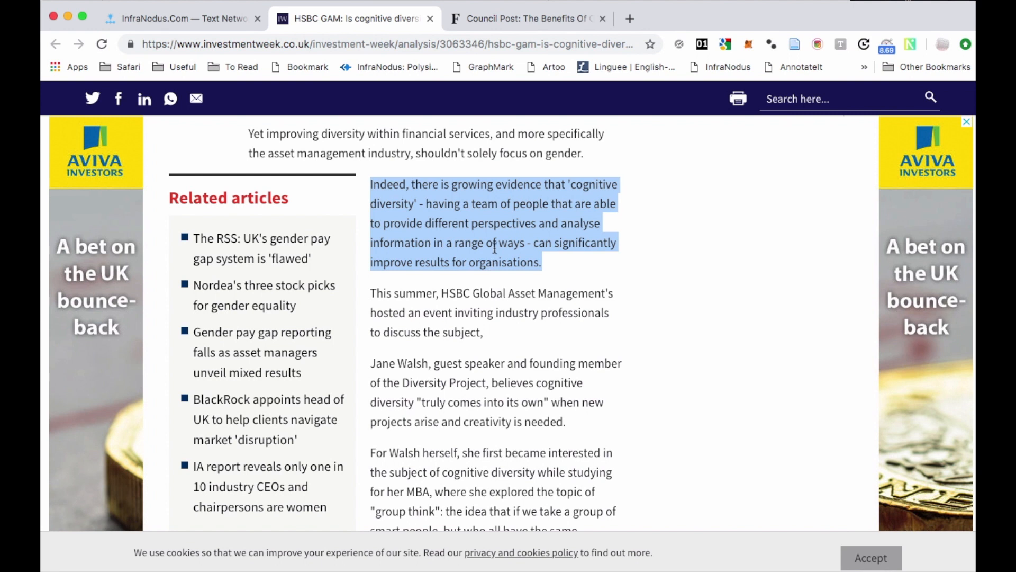
left_click(486, 67)
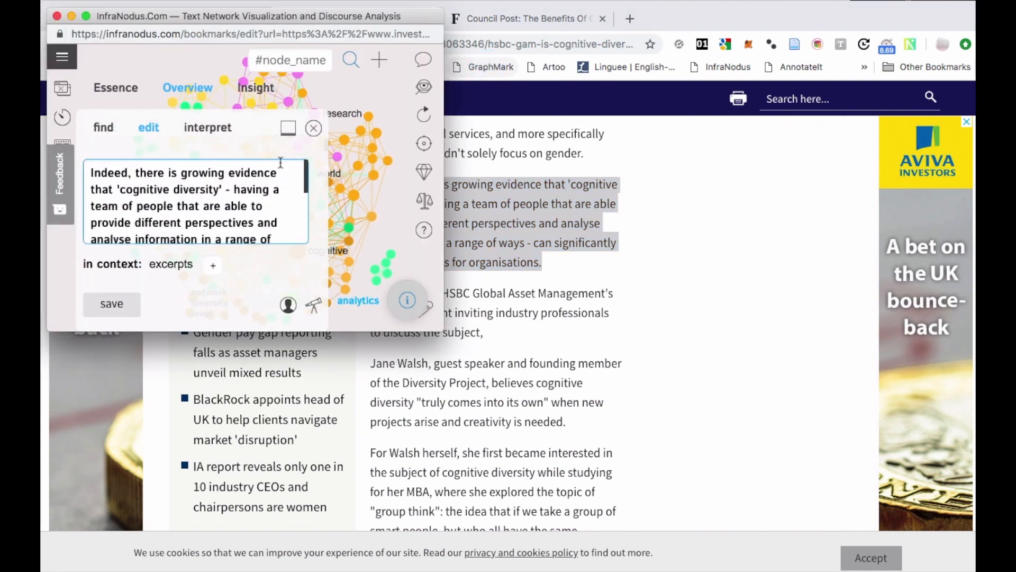
scroll(160, 234, "down", 5)
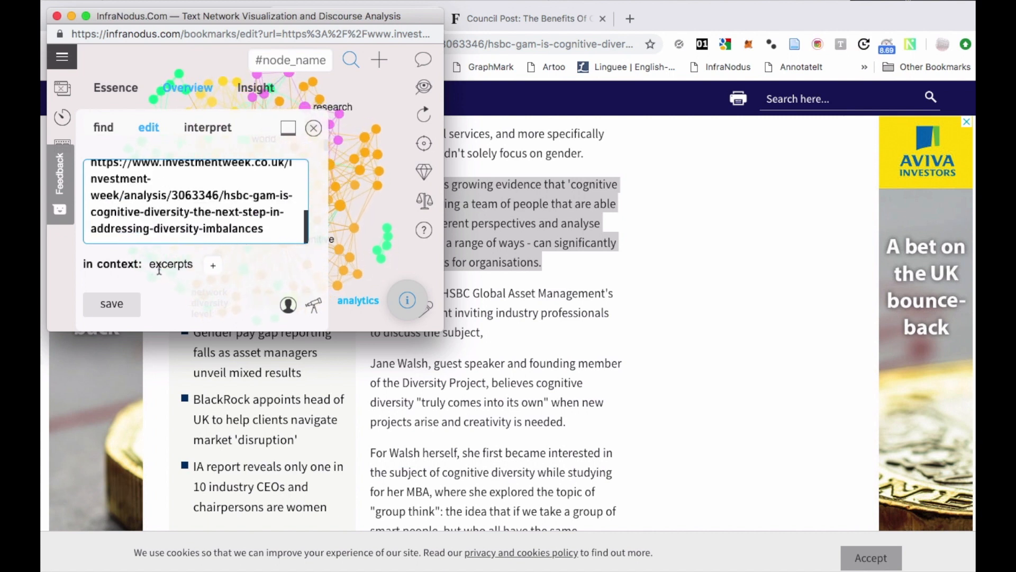
left_click_drag(98, 179, 161, 210)
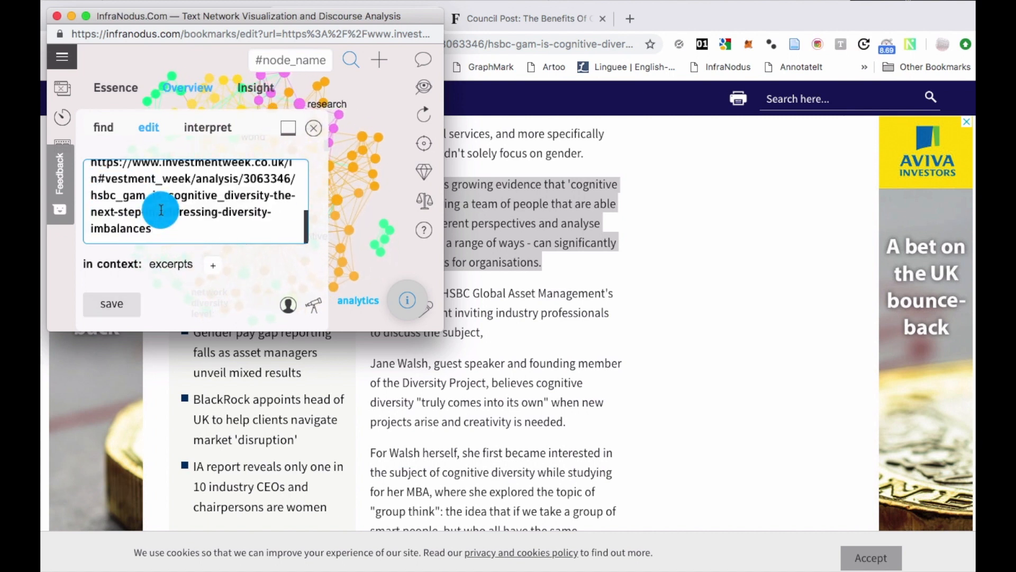
left_click(117, 302)
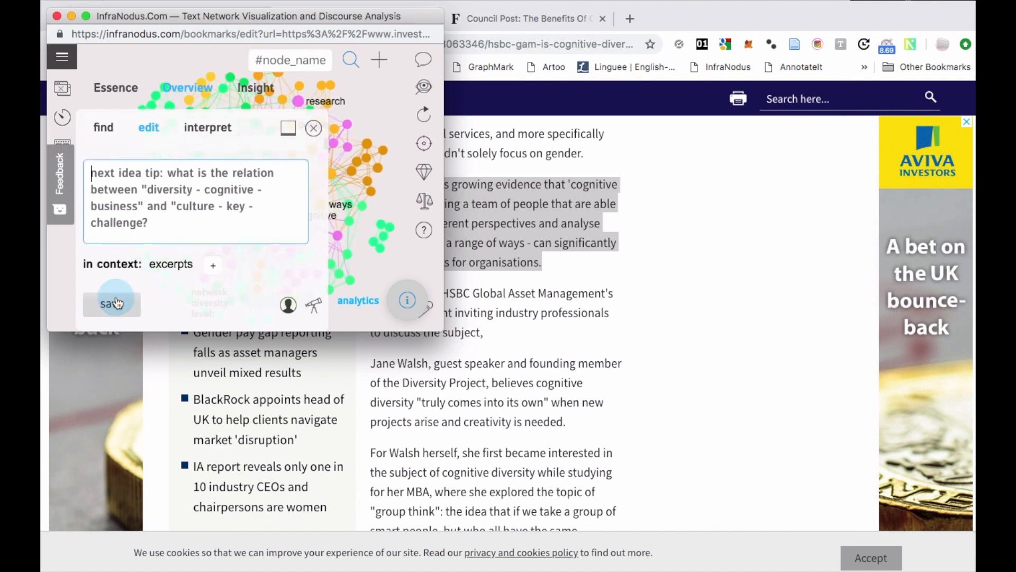
left_click(56, 16)
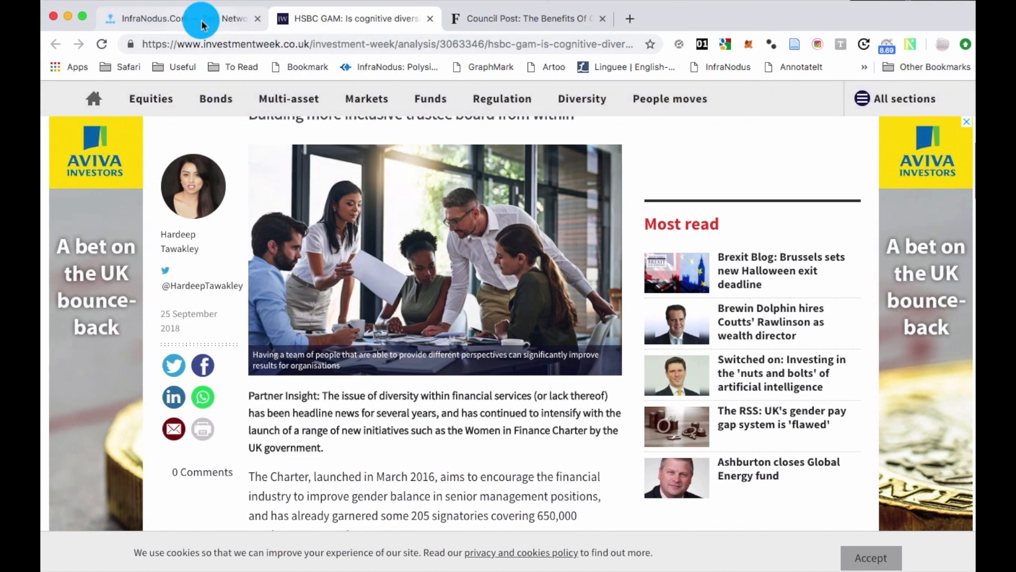
Return to the cognitdivgoogle graph and deselect the "team", "people" and "perspective" nodes.
left_click(201, 18)
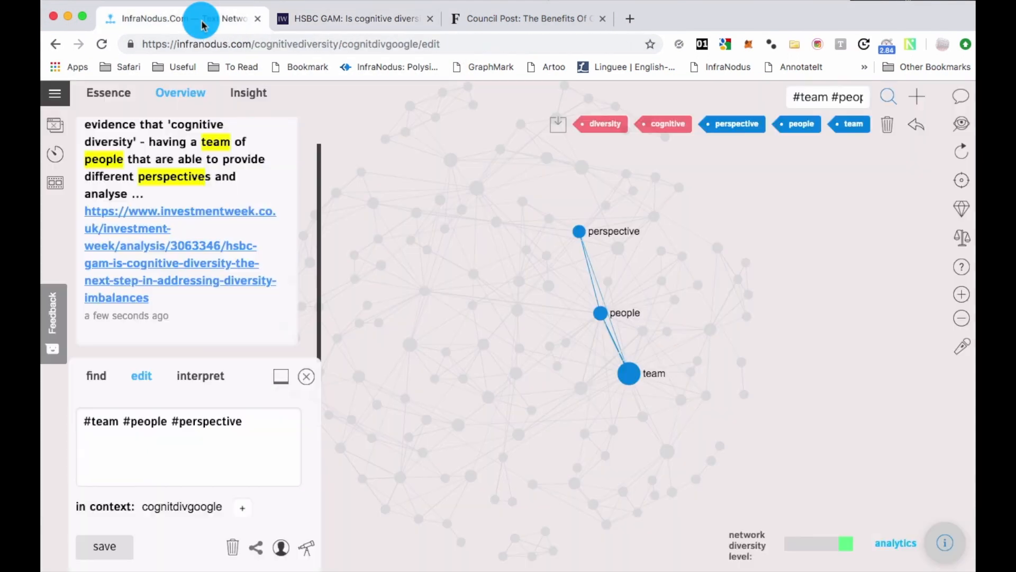
left_click(629, 374)
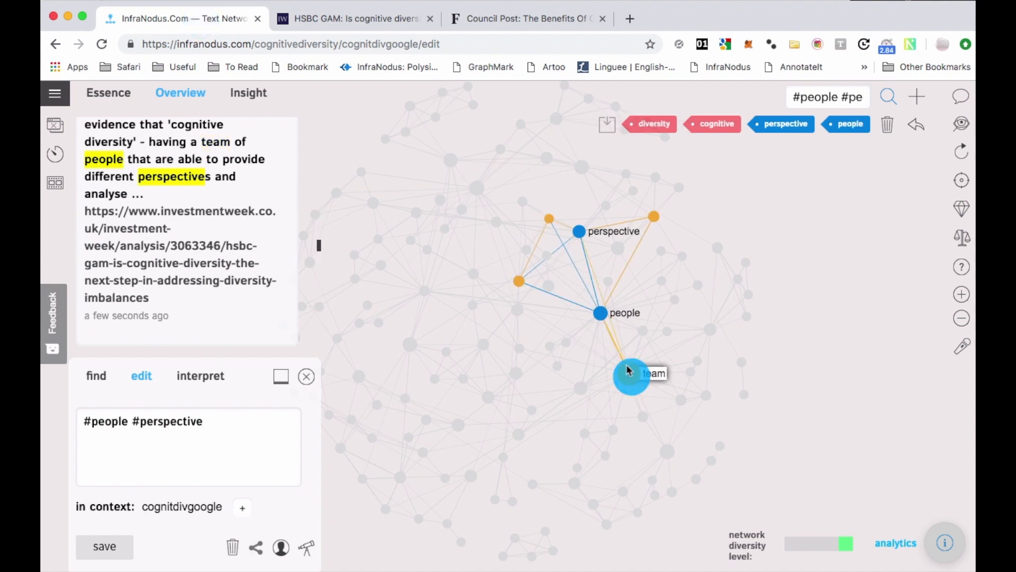
left_click(600, 312)
left_click(579, 231)
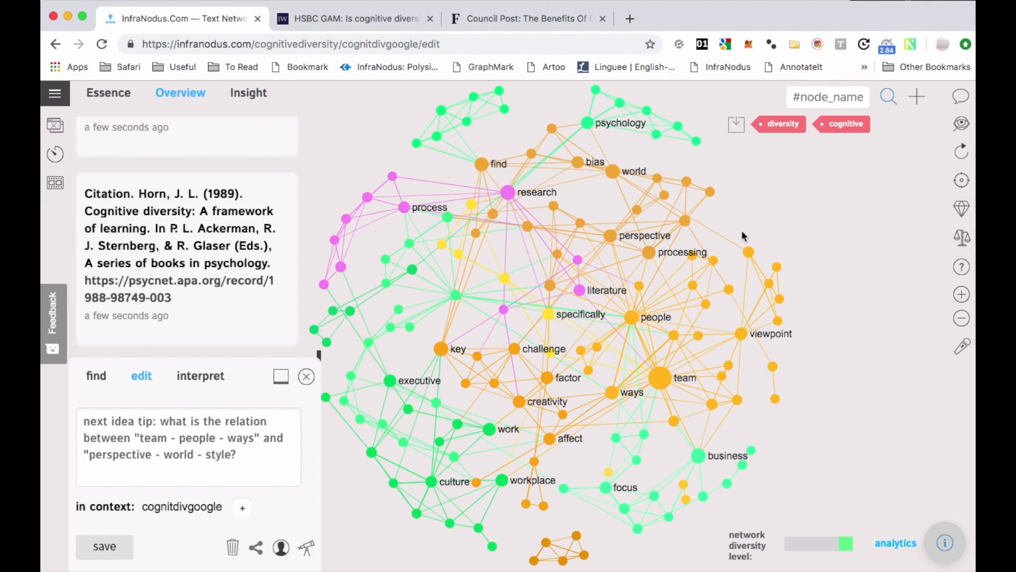
Open Google Scholar in place of the Investment Week article and search for "cognitive diversity".
left_click(356, 19)
left_click(316, 44)
type("scholar.google.com")
key("Return")
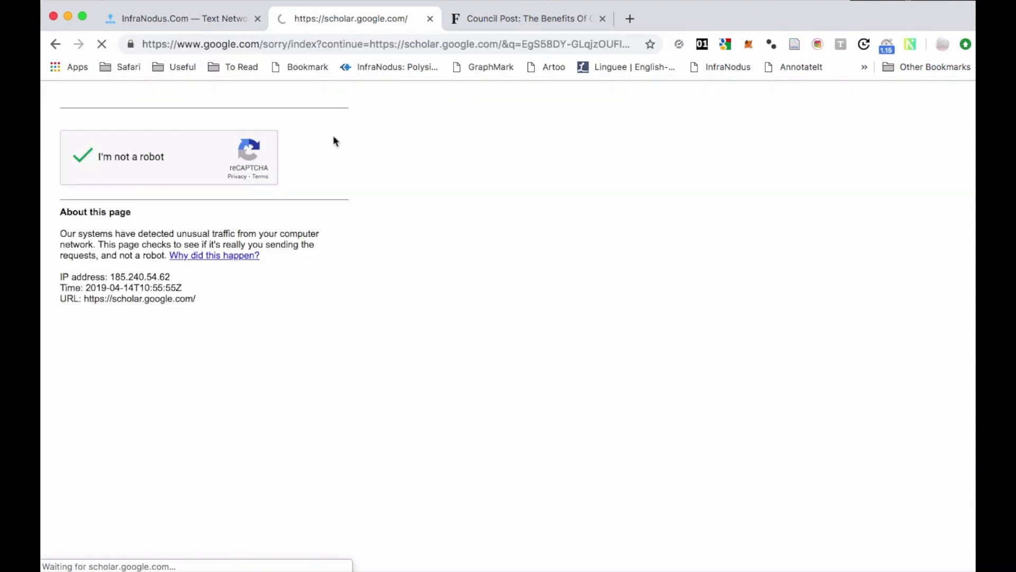
type("co")
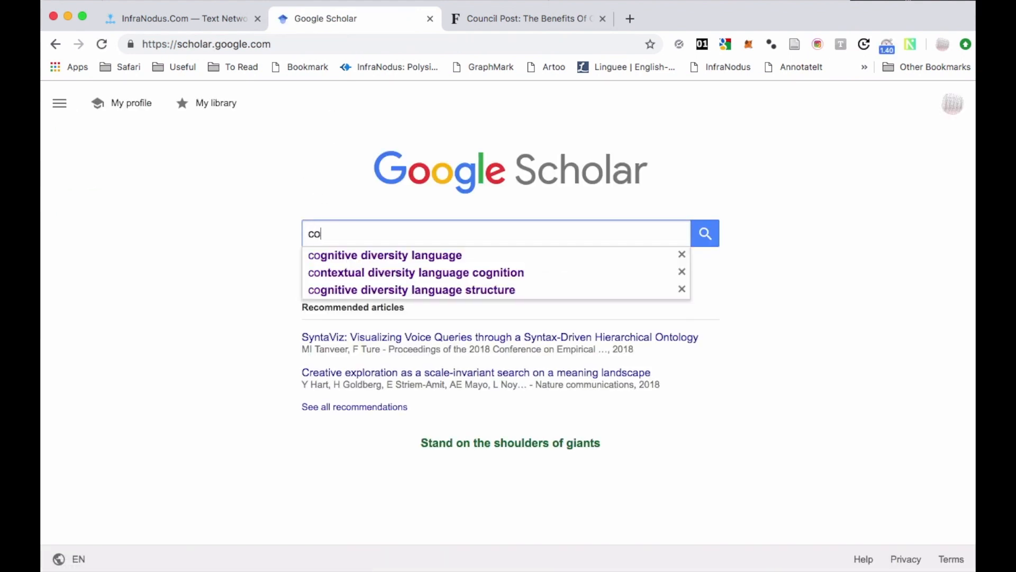
type("gnitive diversity")
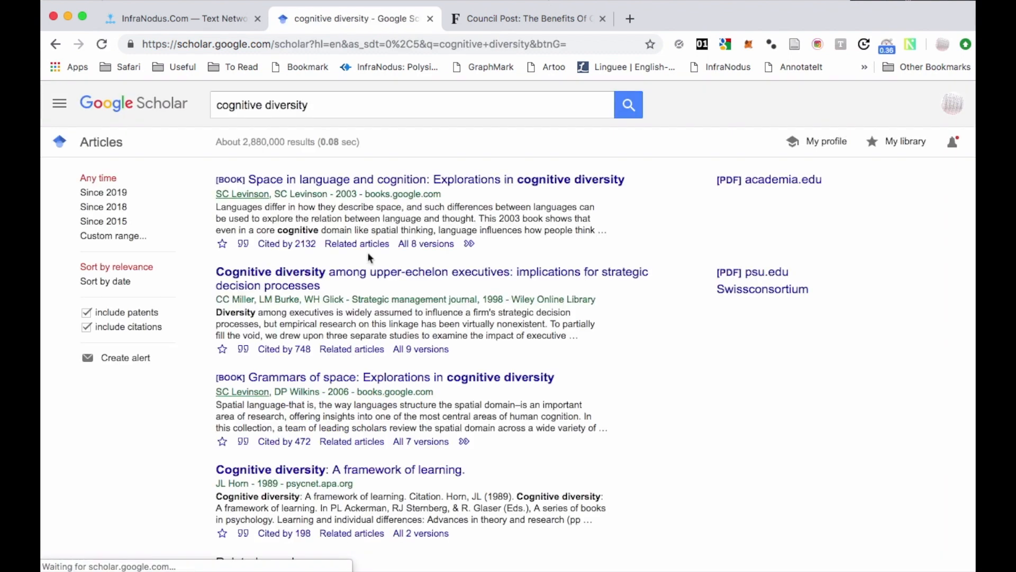
Copy the first page of Scholar results into a new InfraNodus context named "cogdivscholar" and save it.
scroll(282, 247, "down", 15)
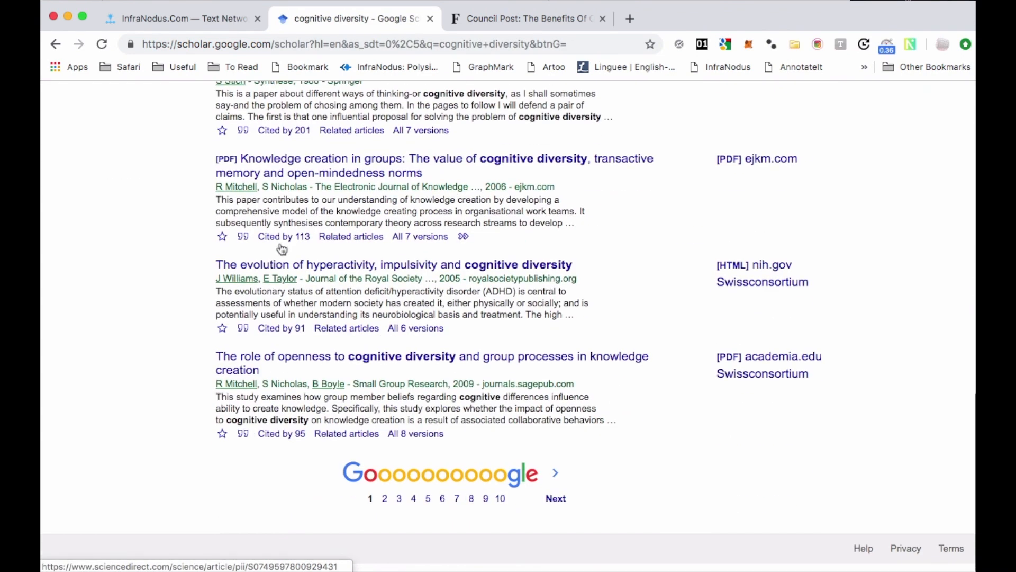
left_click_drag(470, 447, 214, 186)
left_click(179, 19)
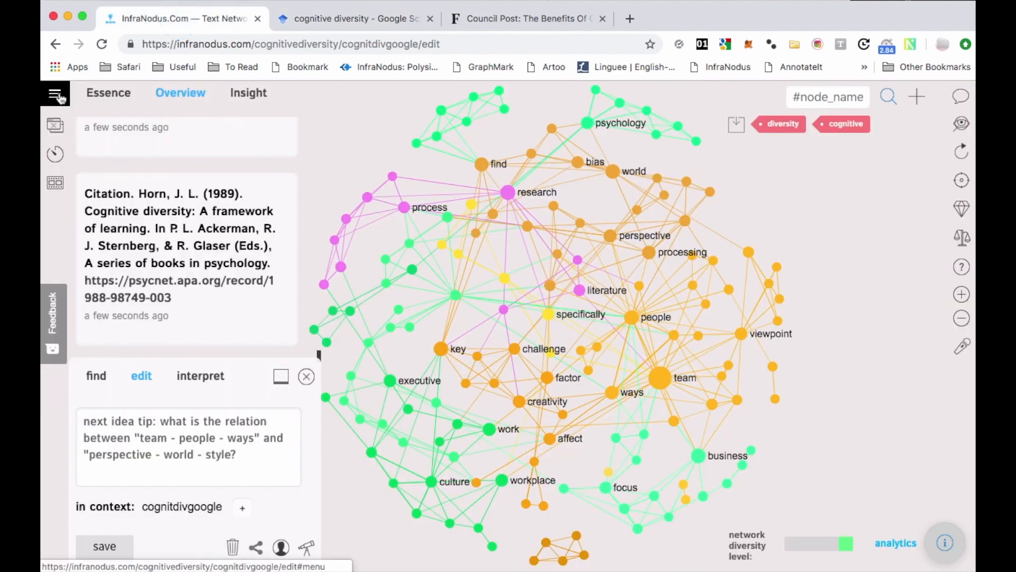
left_click(59, 98)
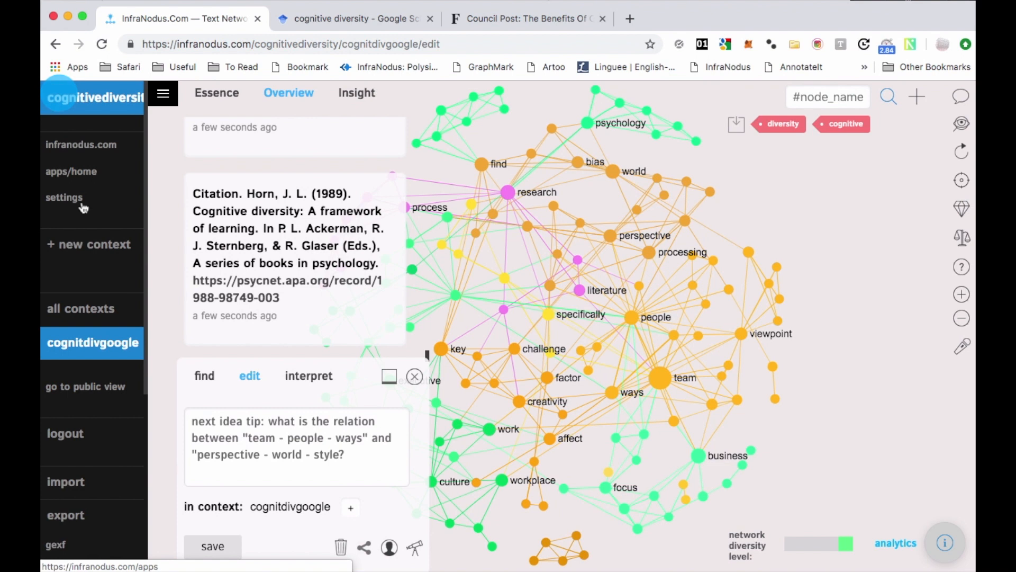
left_click(80, 250)
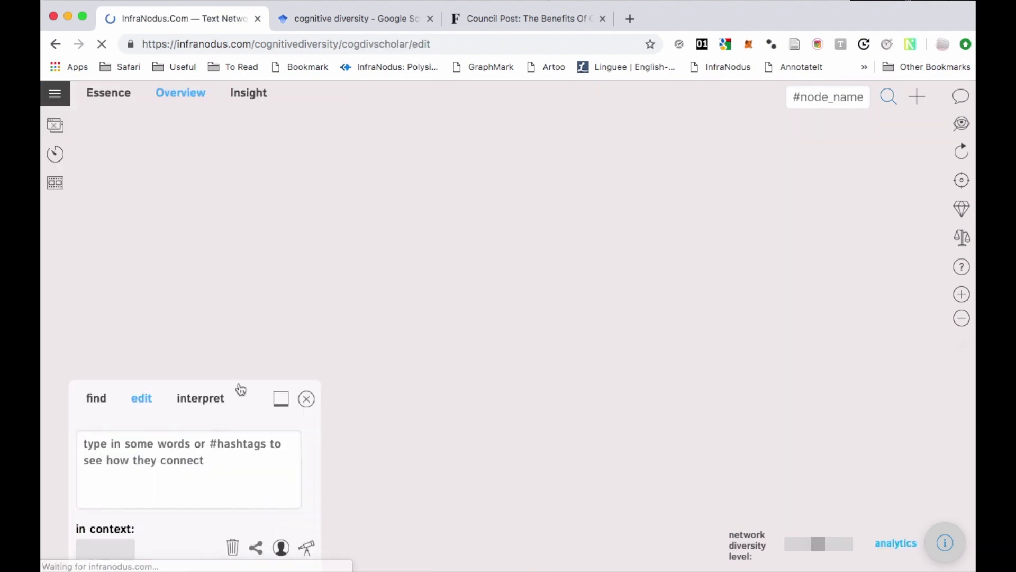
left_click(196, 430)
key("ctrl+v")
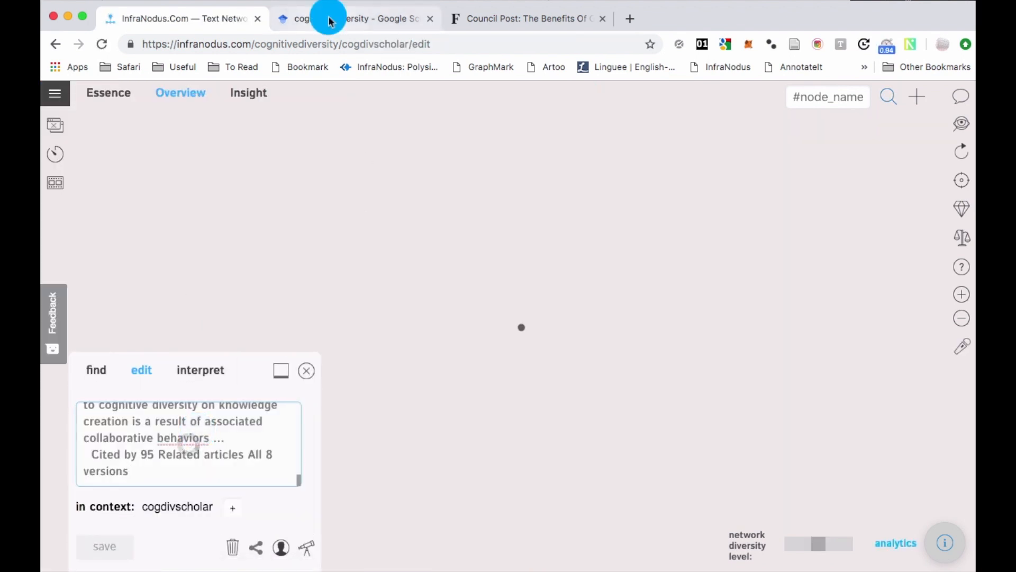
Add the second page of Scholar results to the cogdivscholar context and reload its graph.
left_click(344, 18)
scroll(392, 371, "down", 10)
left_click(391, 479)
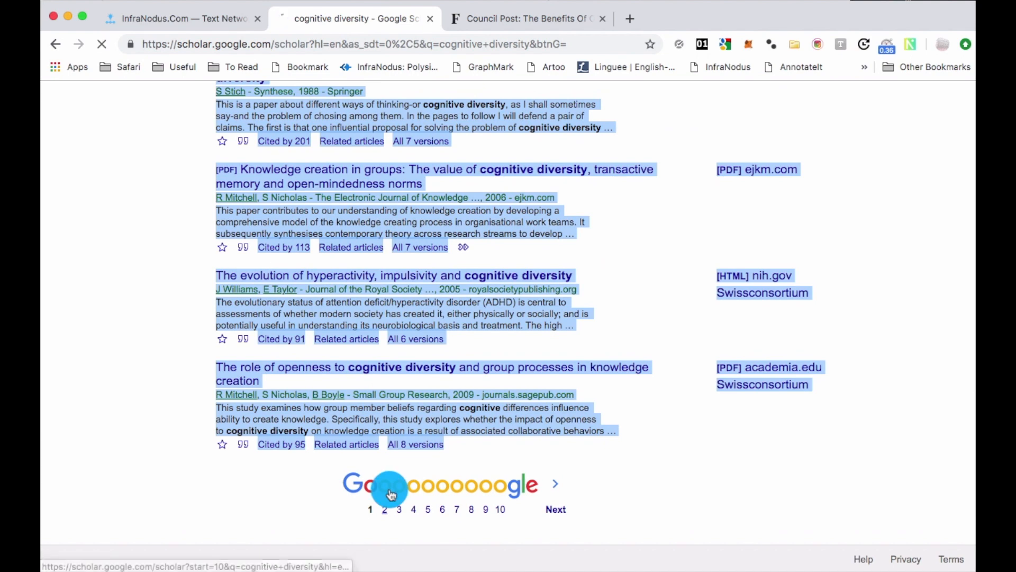
scroll(391, 424, "down", 10)
left_click_drag(444, 449, 211, 182)
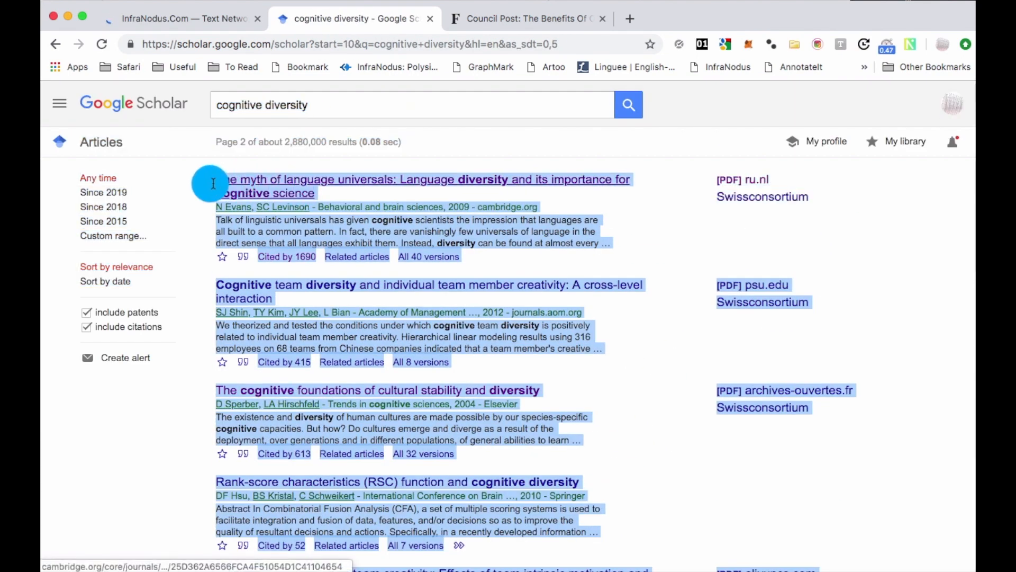
left_click(186, 19)
left_click(192, 430)
key("ctrl+v")
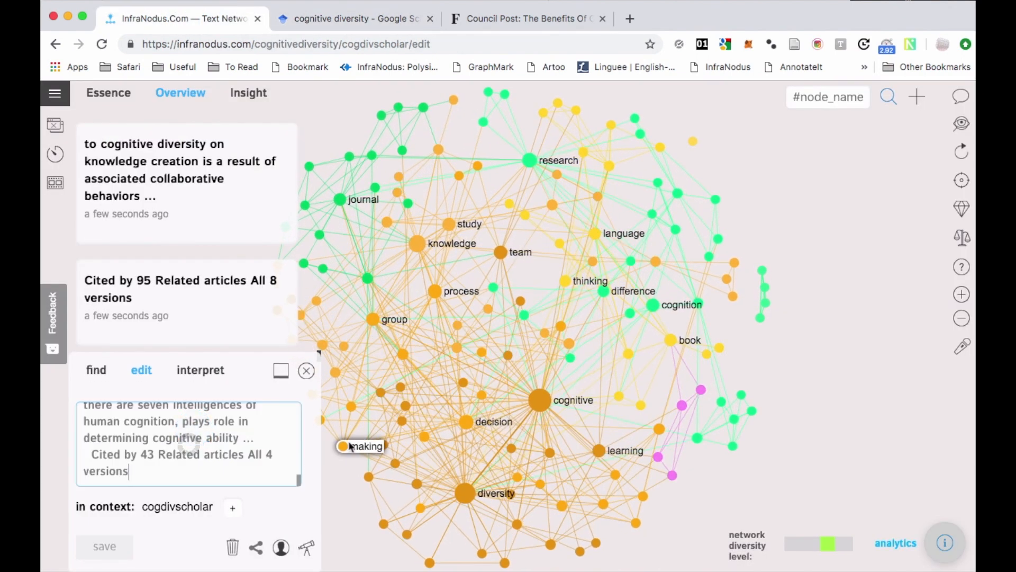
key("super+r")
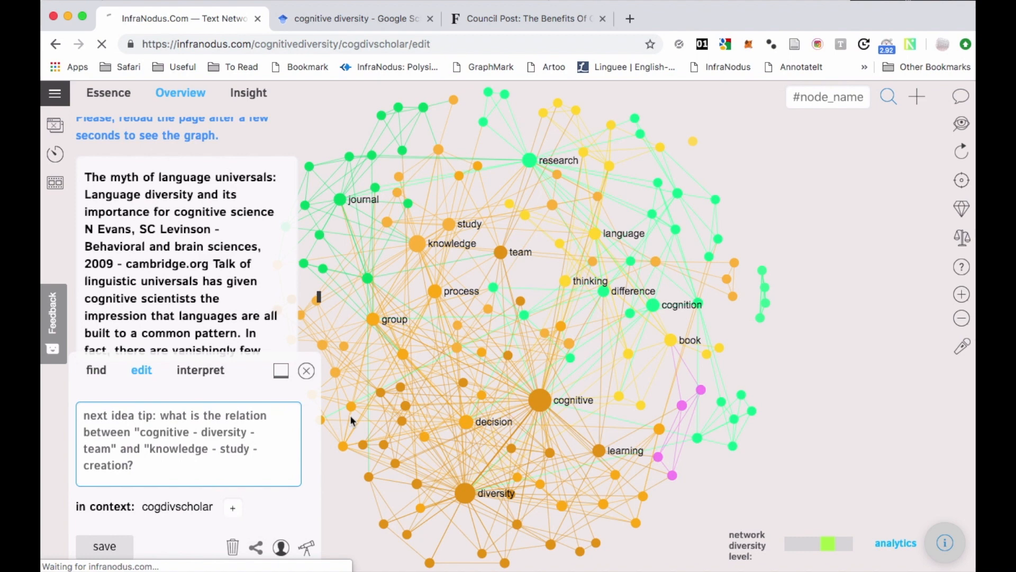
Remove the "cognitive" and "diversity" nodes from the cogdivscholar graph.
left_click_drag(842, 440, 841, 404)
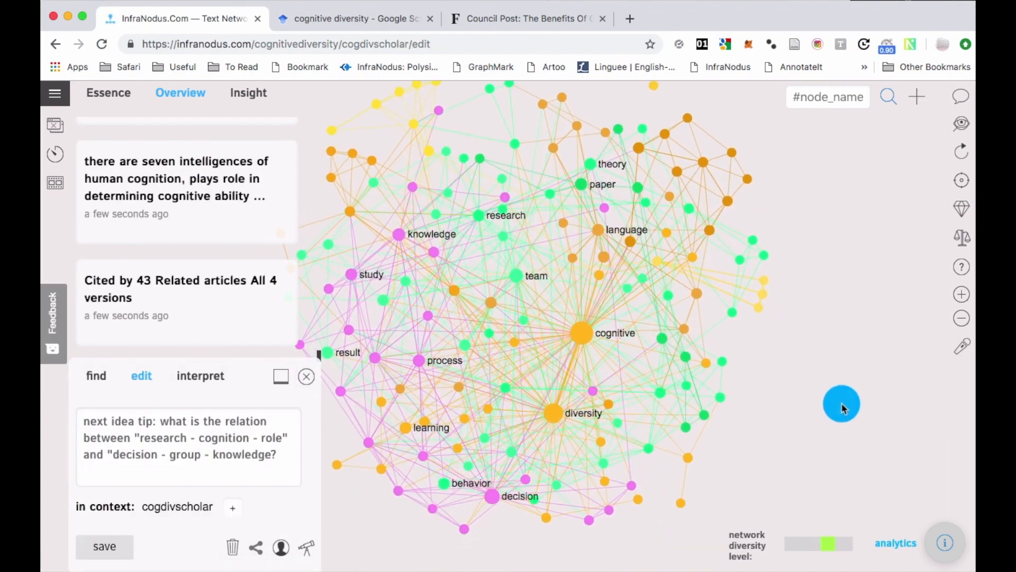
left_click(580, 325)
left_click(562, 411)
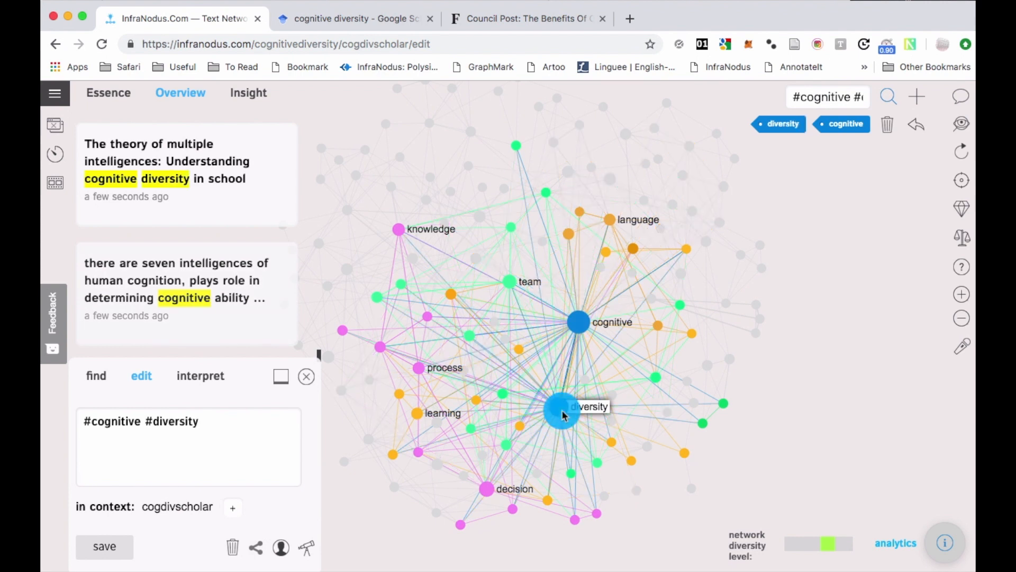
left_click_drag(794, 376, 767, 378)
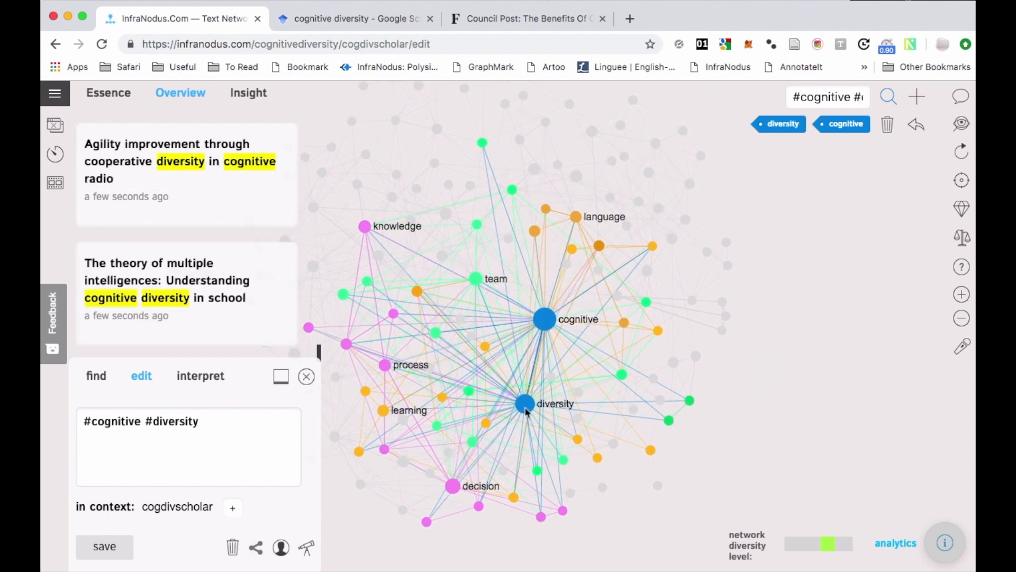
left_click(887, 128)
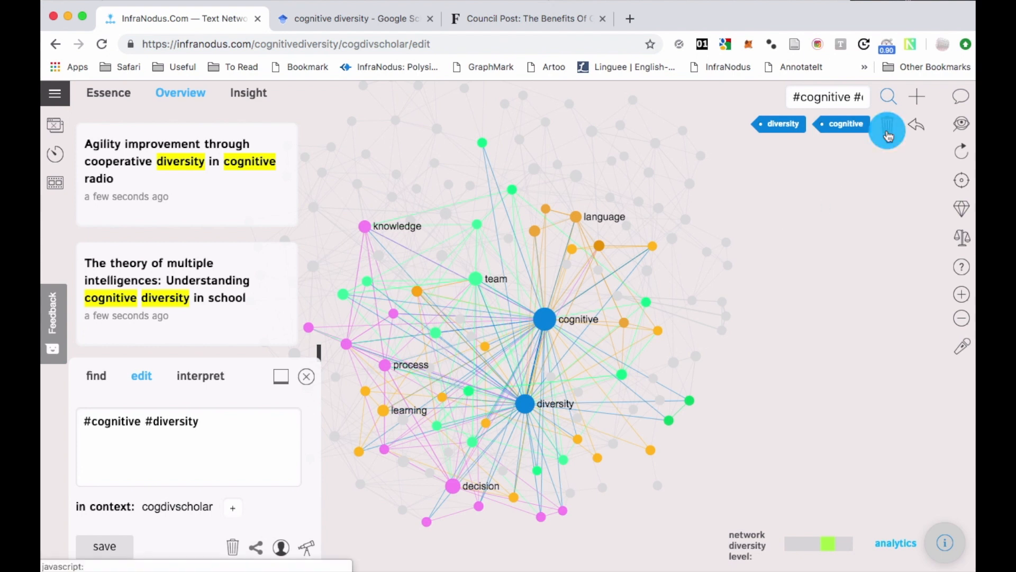
Open the analytics for the cogdivscholar graph and examine the first of its main topics.
left_click_drag(817, 248, 816, 302)
left_click_drag(783, 270, 849, 245)
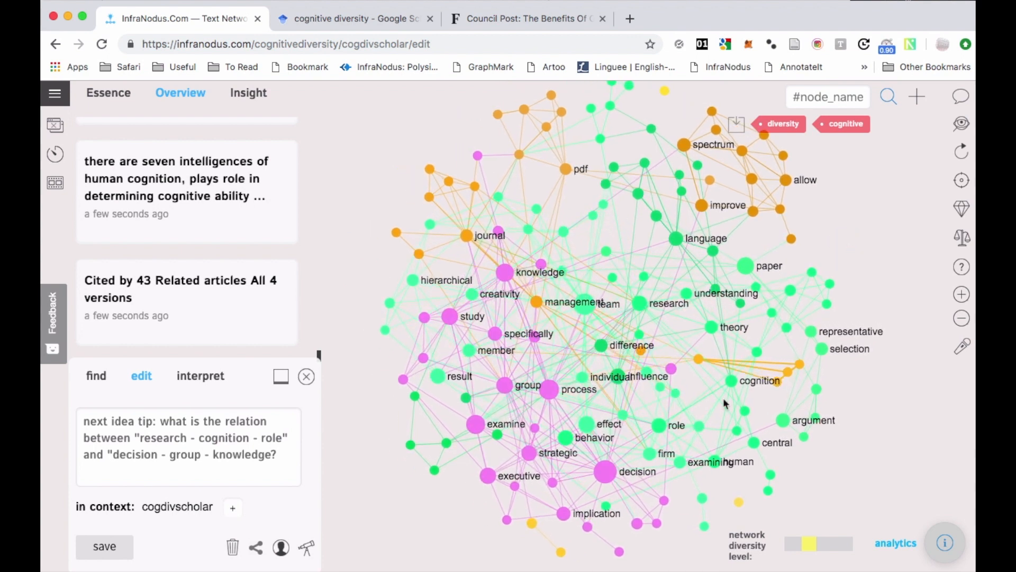
left_click_drag(910, 475, 843, 471)
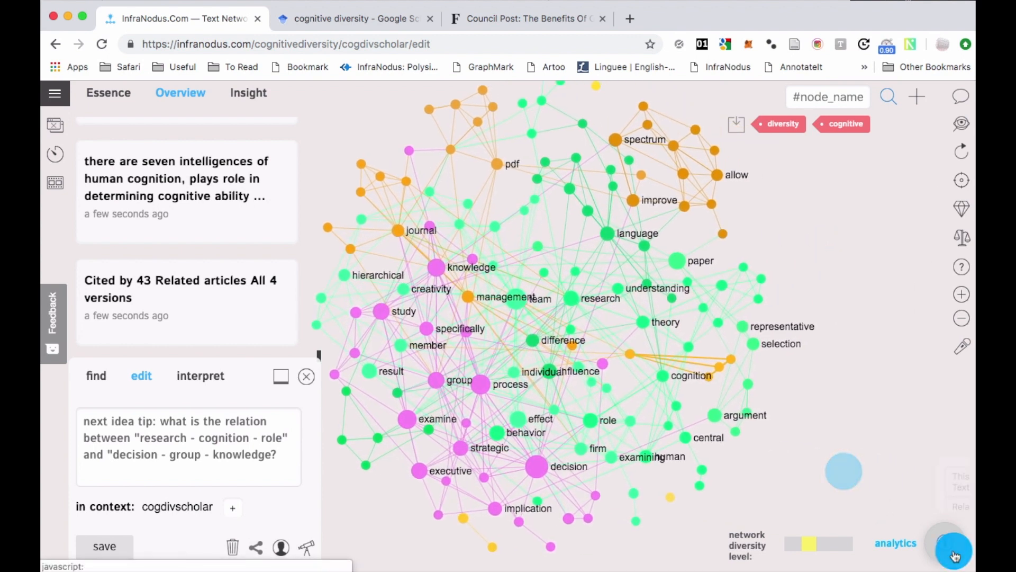
left_click(945, 543)
left_click_drag(679, 511, 584, 500)
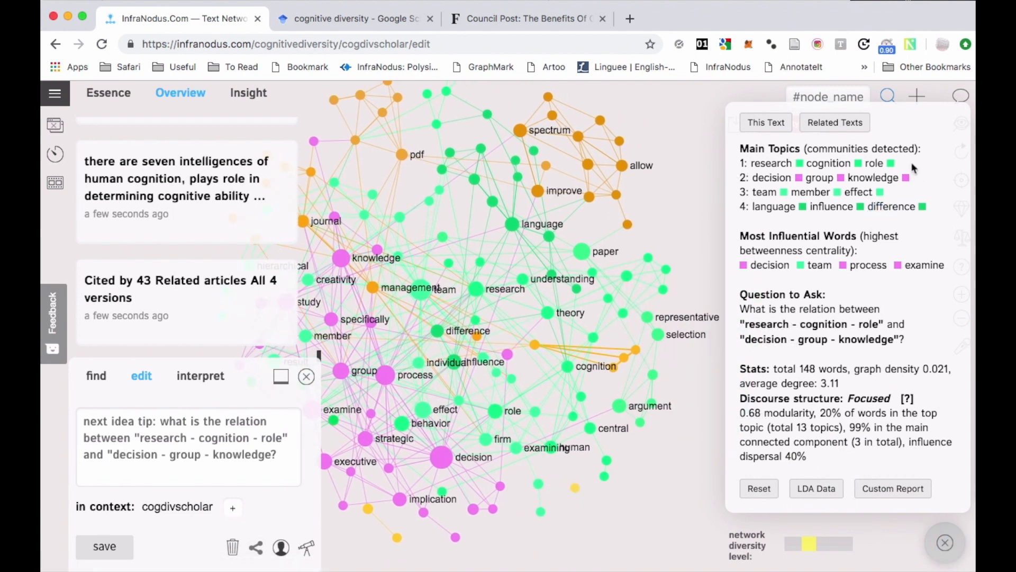
left_click_drag(906, 167, 746, 160)
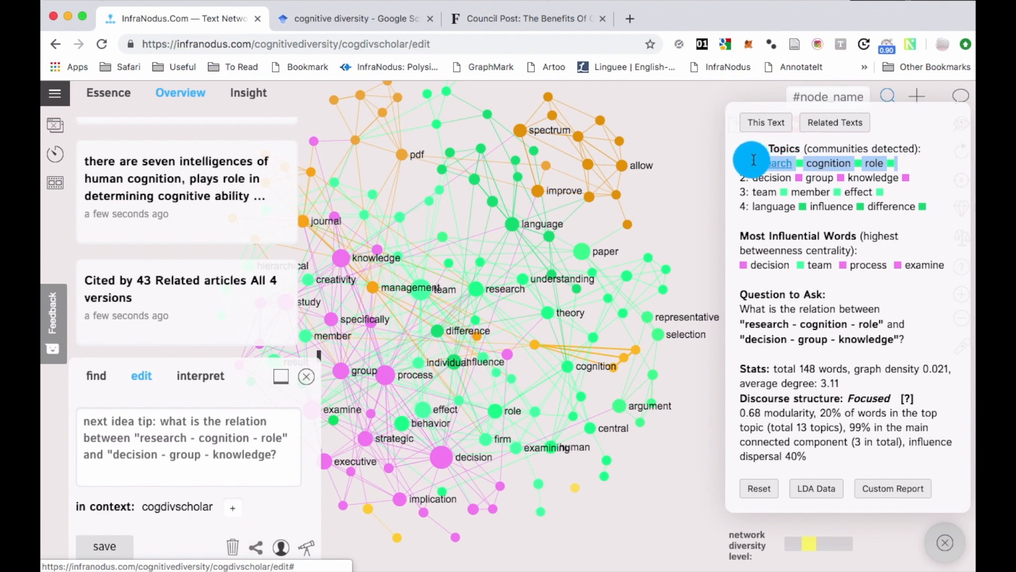
Examine the second and third main topics in the cogdivscholar analytics and close the analytics.
left_click(934, 162)
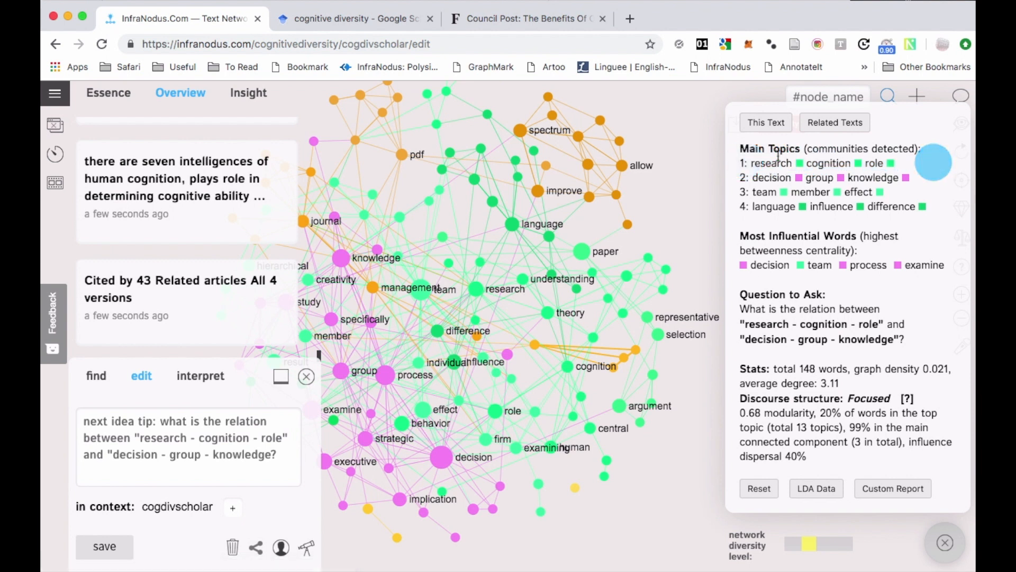
left_click_drag(912, 178, 749, 173)
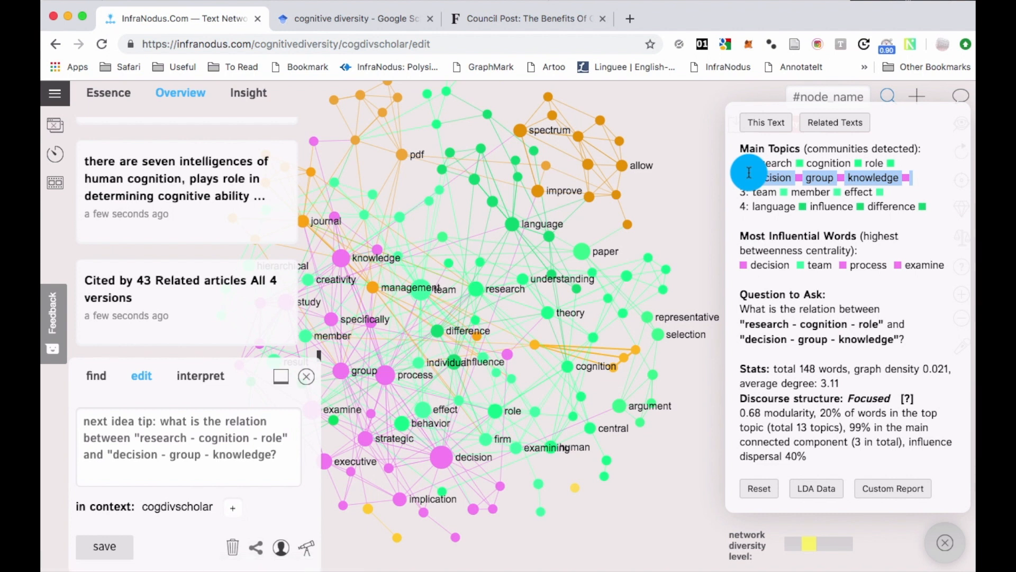
left_click(935, 195)
left_click_drag(900, 194, 741, 189)
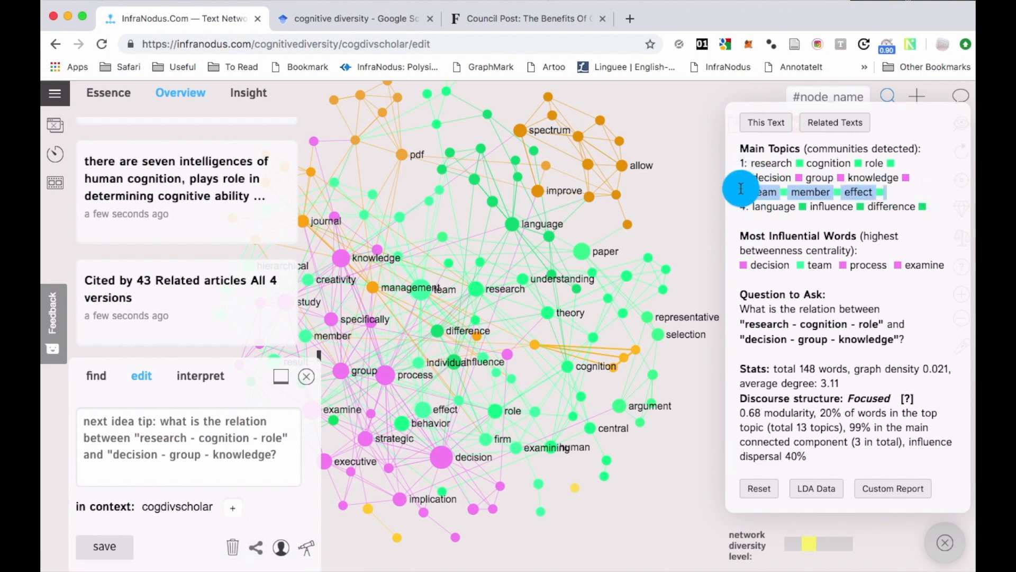
left_click(959, 188)
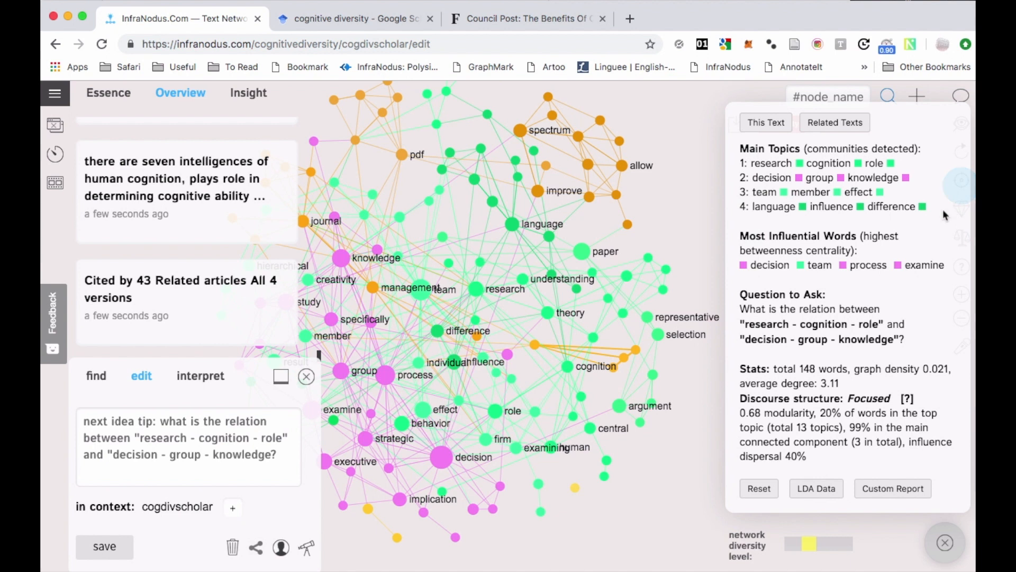
left_click(935, 545)
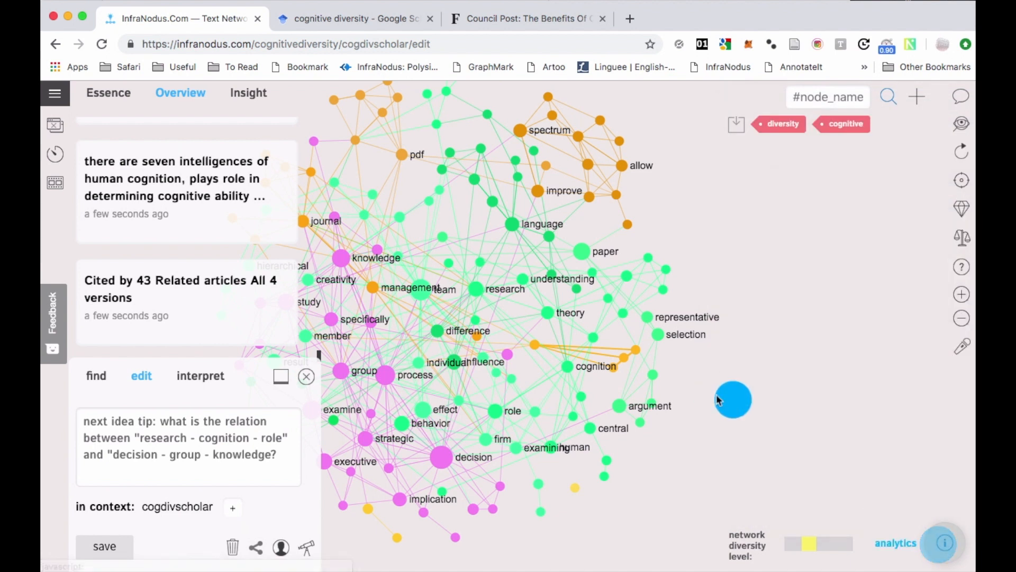
Compare the cogdivscholar graph with the cognitdivgoogle context.
left_click_drag(732, 399, 808, 426)
left_click_drag(816, 292, 826, 257)
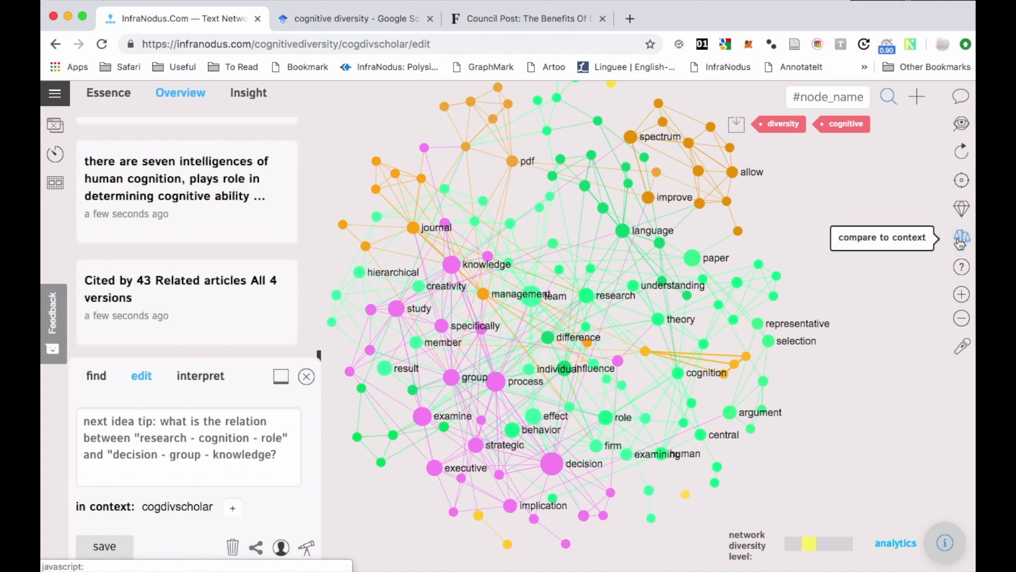
left_click(62, 97)
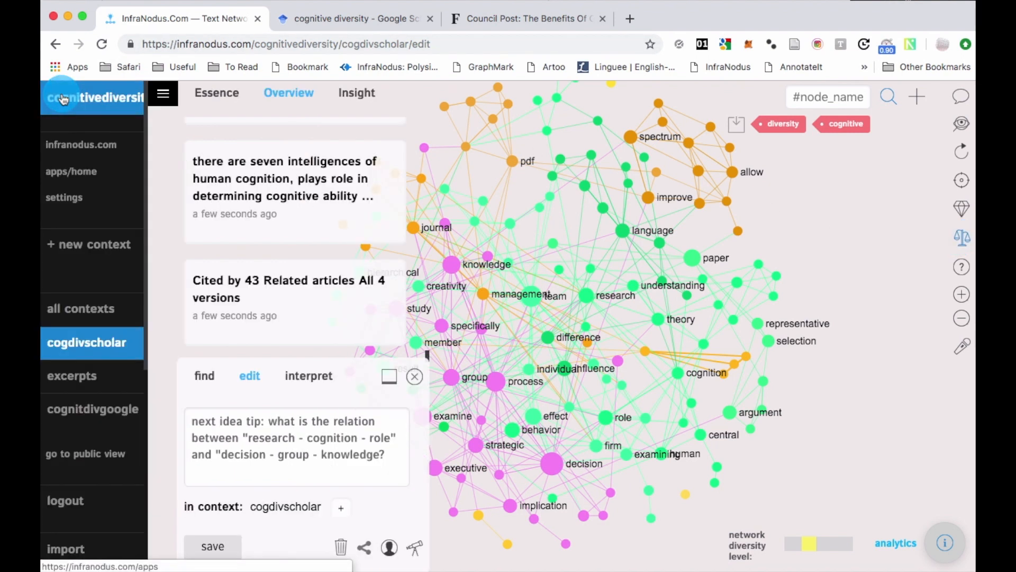
left_click(89, 418)
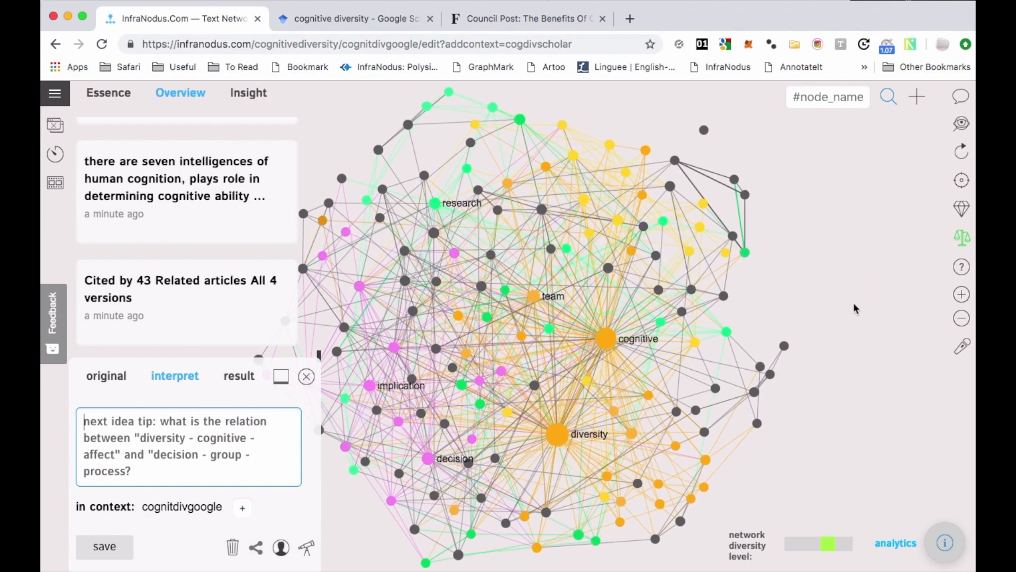
Remove the "cognitive", "diversity" and "team" nodes from the comparison graph.
left_click(856, 269)
left_click(601, 300)
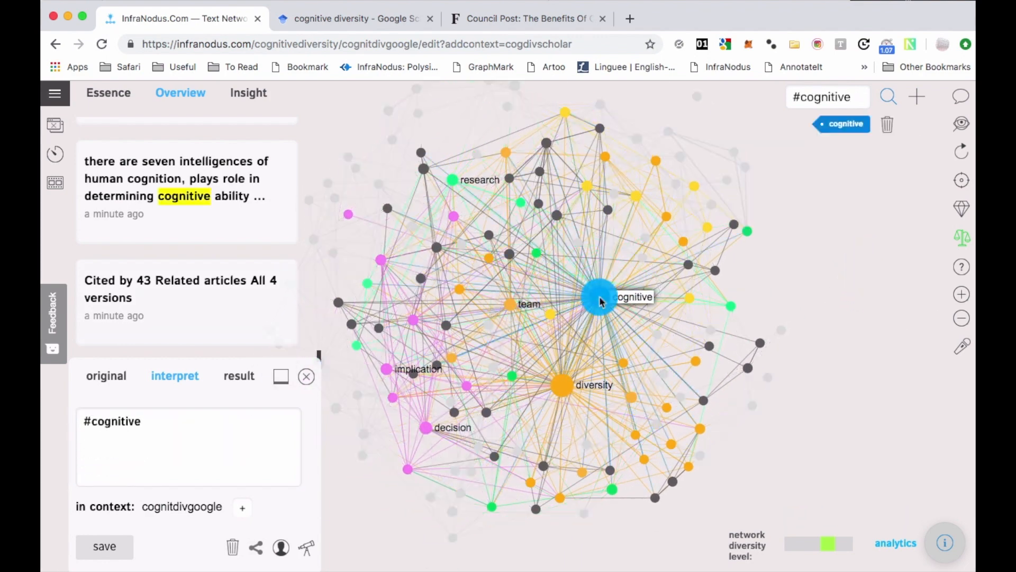
left_click(561, 388)
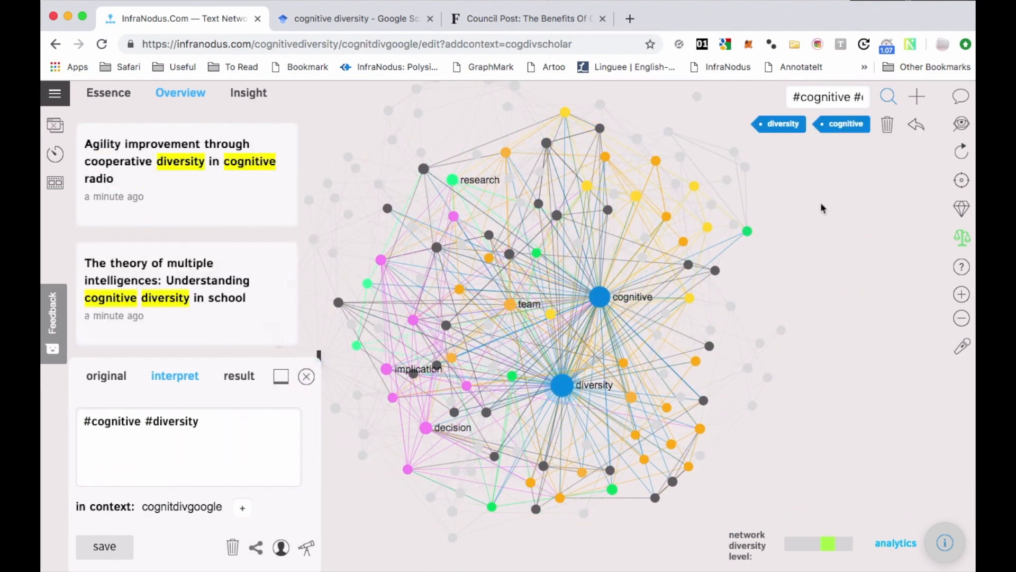
left_click(881, 128)
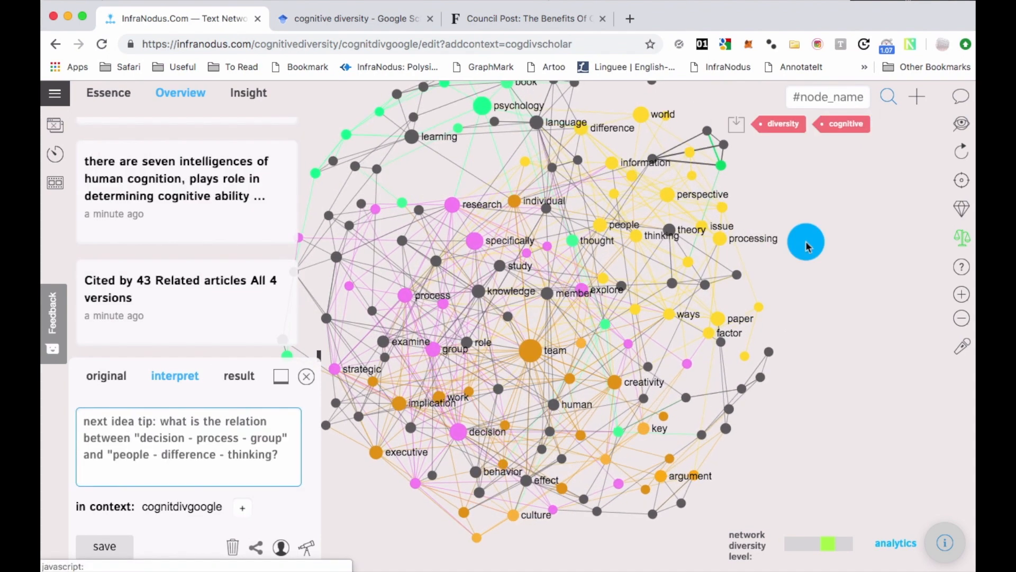
left_click_drag(805, 238, 799, 274)
left_click(515, 390)
left_click(887, 126)
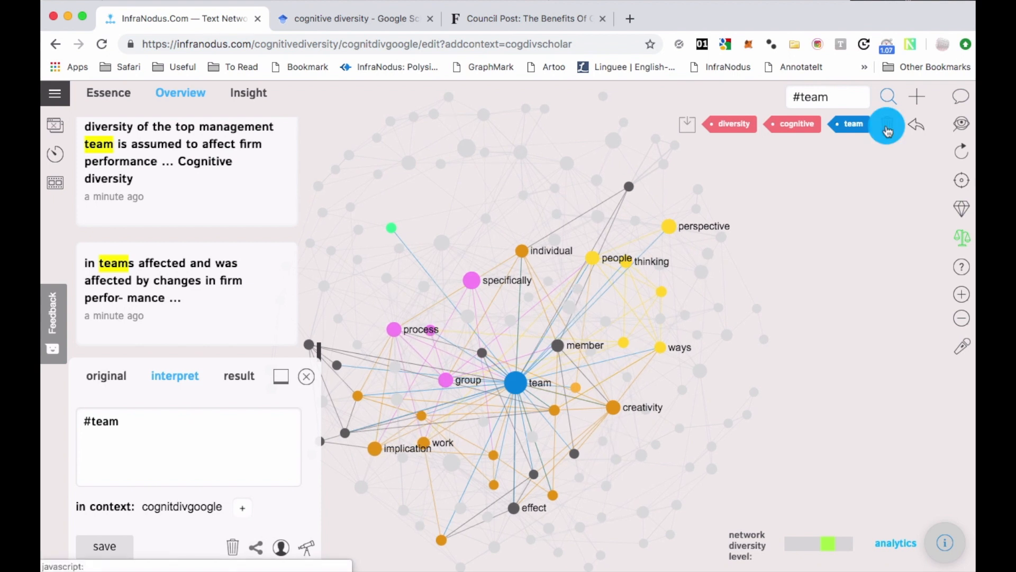
Examine the comparison graph's analytics for terms found in cogdivscholar but not in cognitdivgoogle, and close the analytics.
left_click_drag(824, 266, 805, 247)
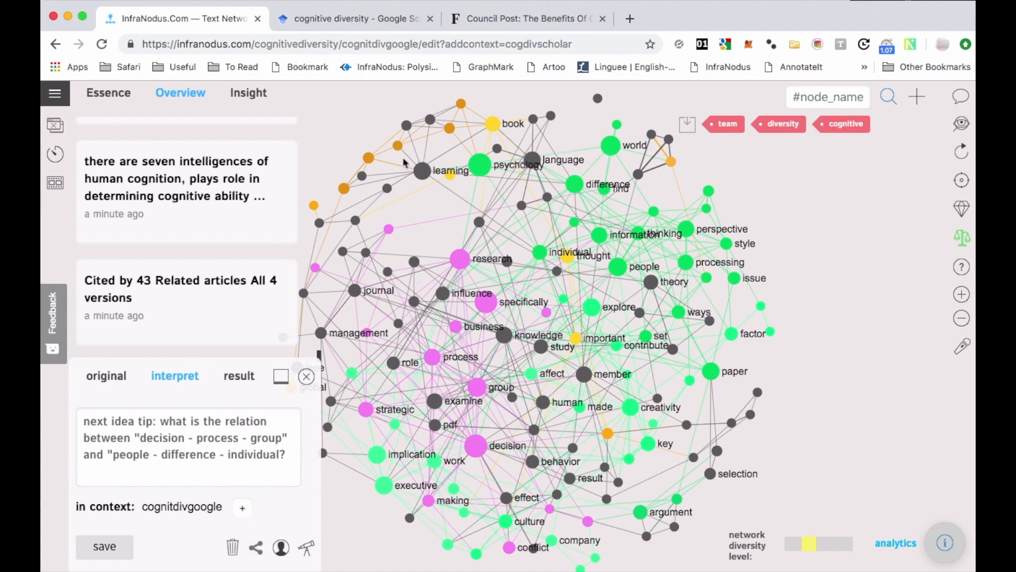
left_click(945, 542)
left_click(701, 530)
left_click_drag(702, 529, 617, 509)
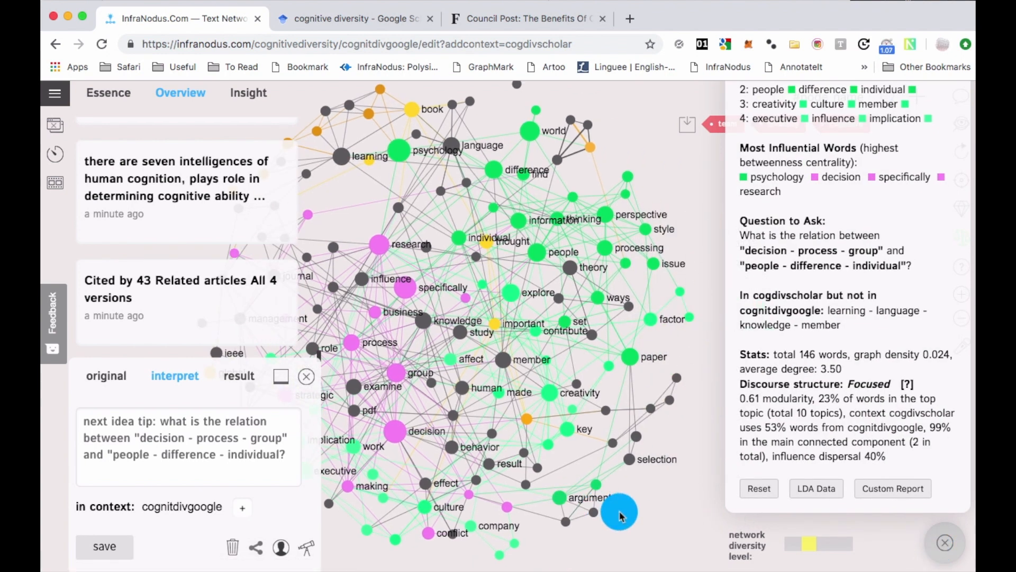
left_click_drag(842, 325, 740, 297)
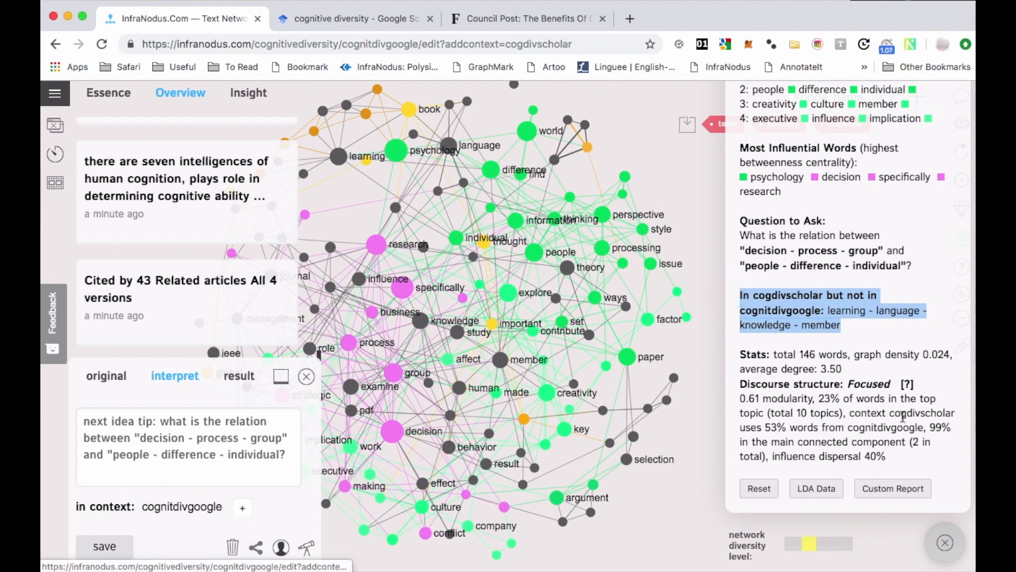
left_click(945, 543)
Highlight the "language" and "influence" nodes to read the excerpt connecting them, and clear the selection.
left_click_drag(699, 237, 768, 275)
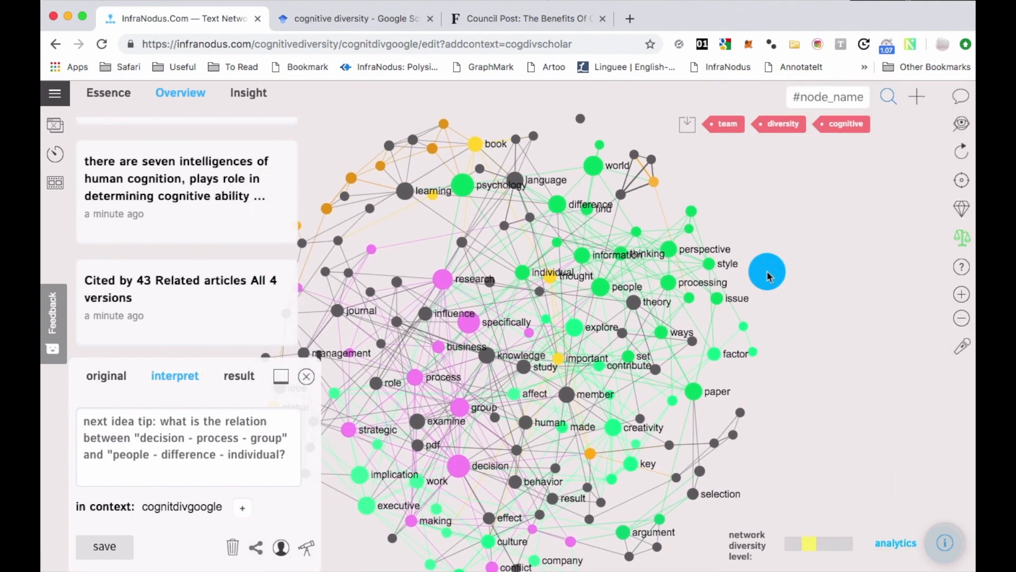
left_click(525, 181)
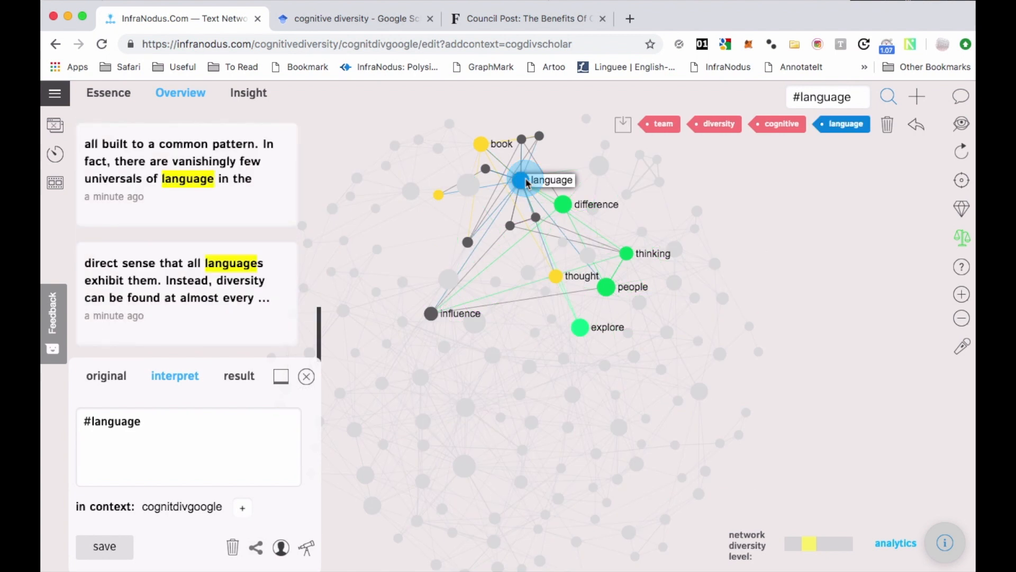
left_click(434, 317)
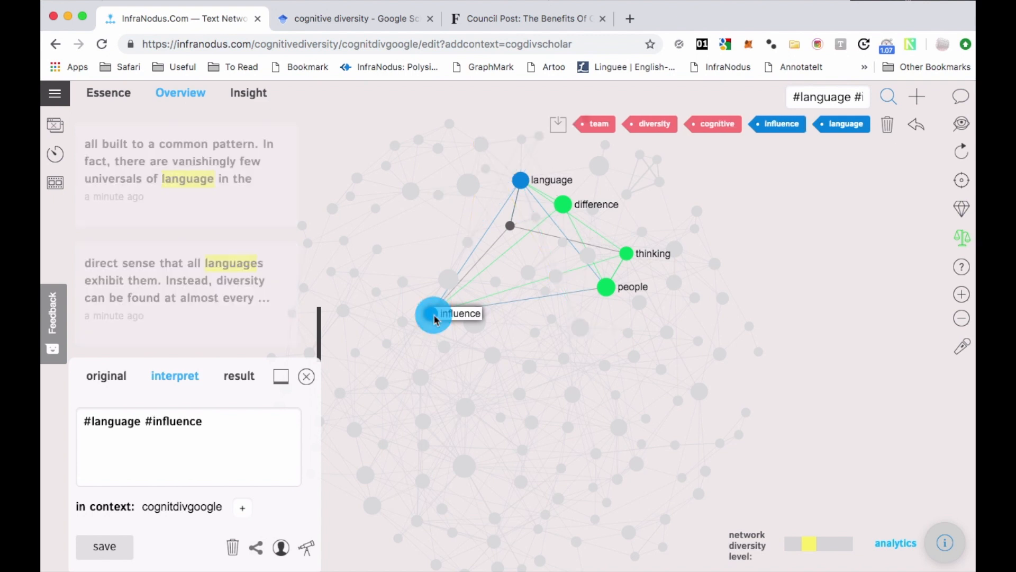
left_click(520, 180)
left_click(431, 314)
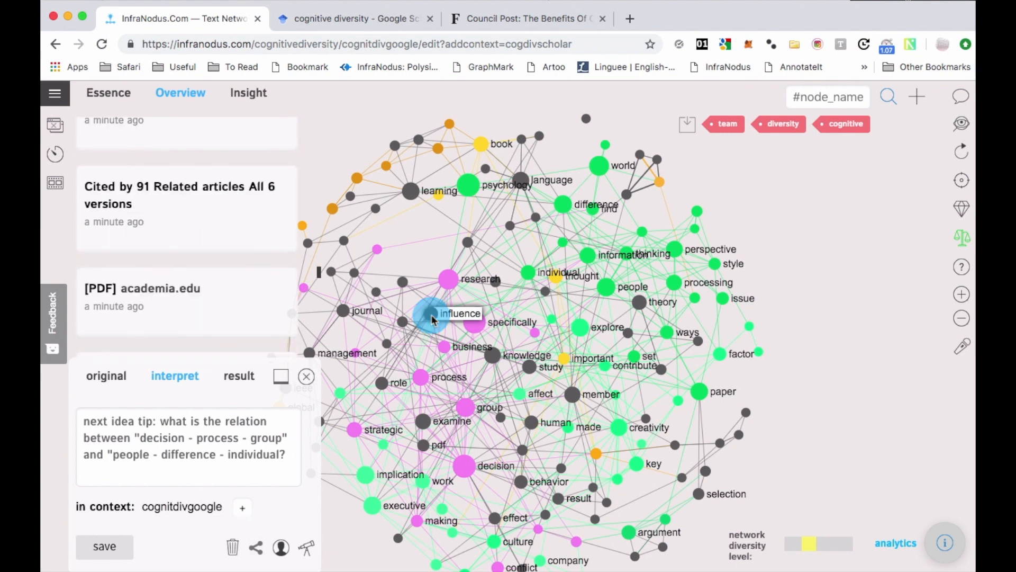
Select the "influence", "language", "people" and "thinking" nodes and run a Google search for these terms.
left_click(432, 317)
left_click(526, 181)
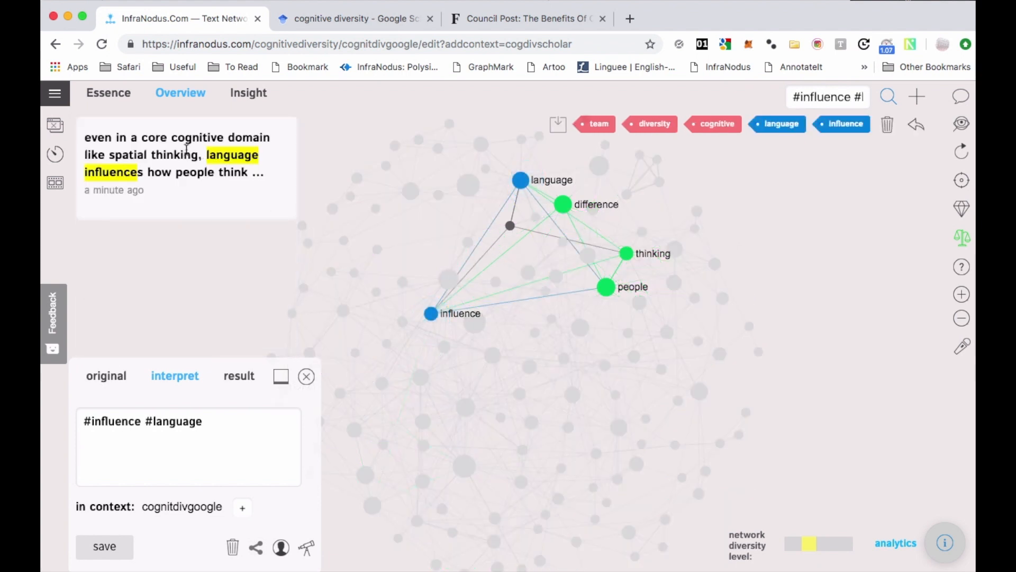
left_click(608, 287)
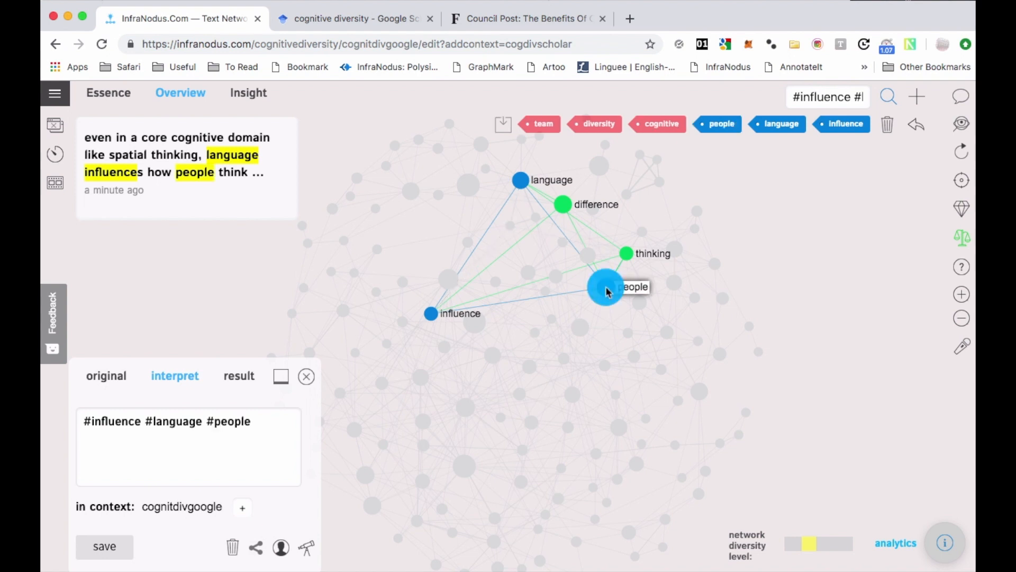
left_click(624, 256)
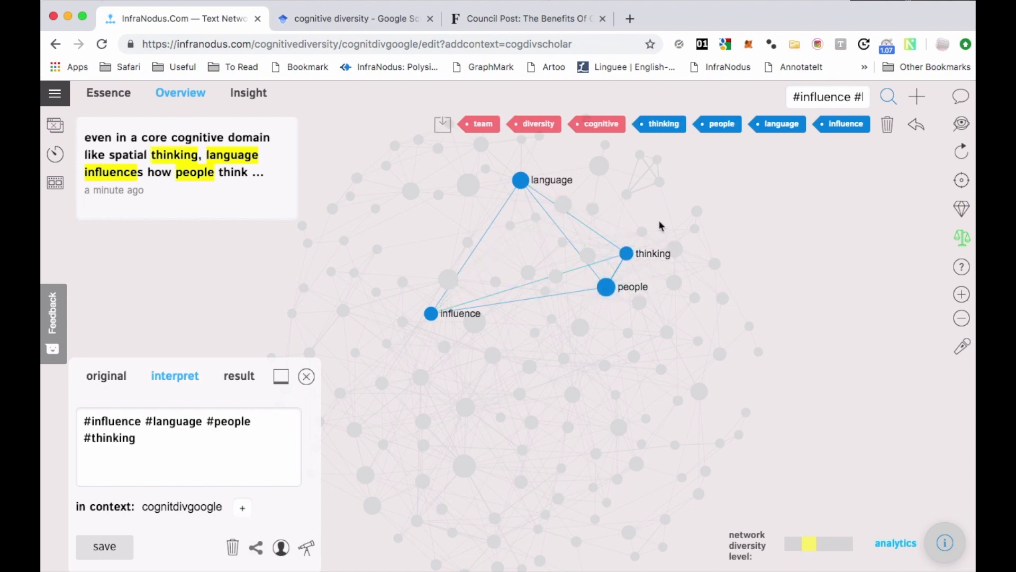
left_click(962, 126)
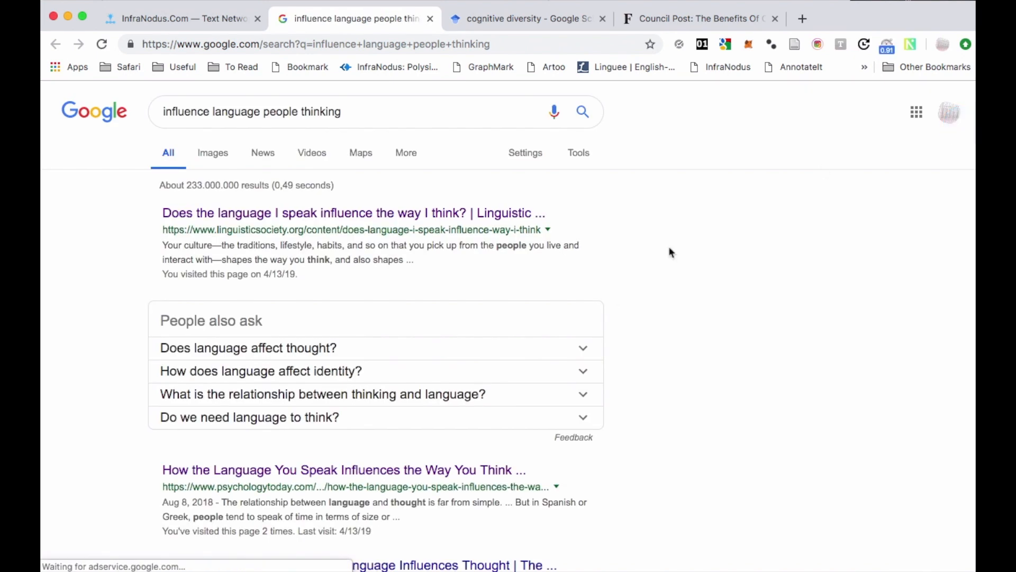
Look through the Google results on how language influences people's thinking.
scroll(604, 338, "down", 7)
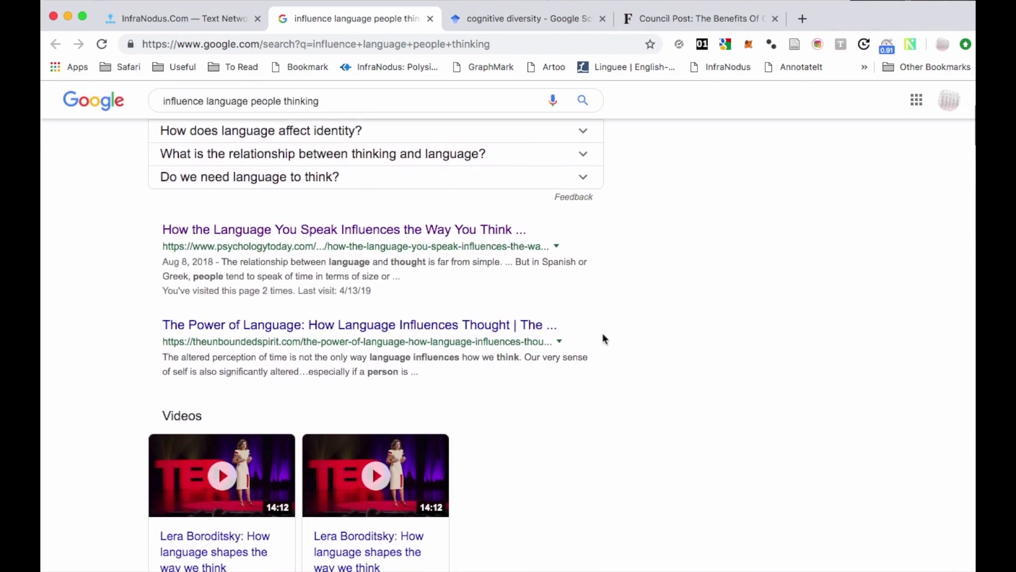
scroll(604, 336, "down", 4)
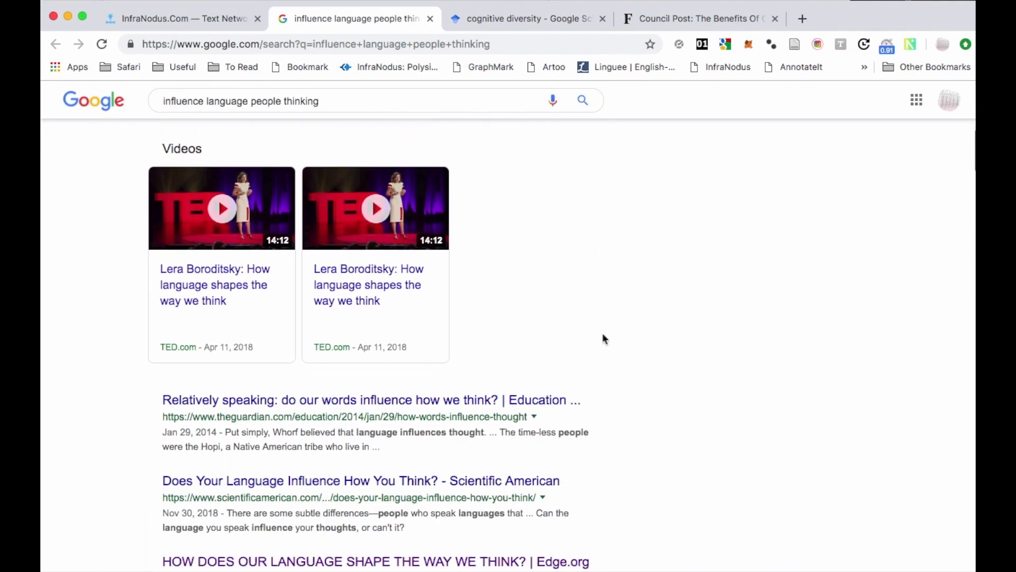
scroll(605, 339, "down", 6)
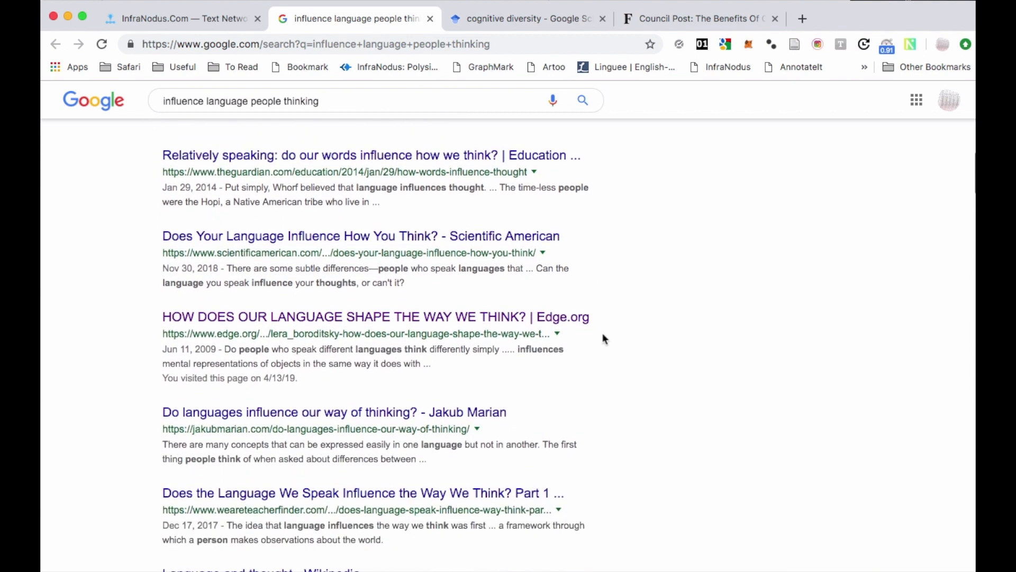
scroll(603, 337, "down", 5)
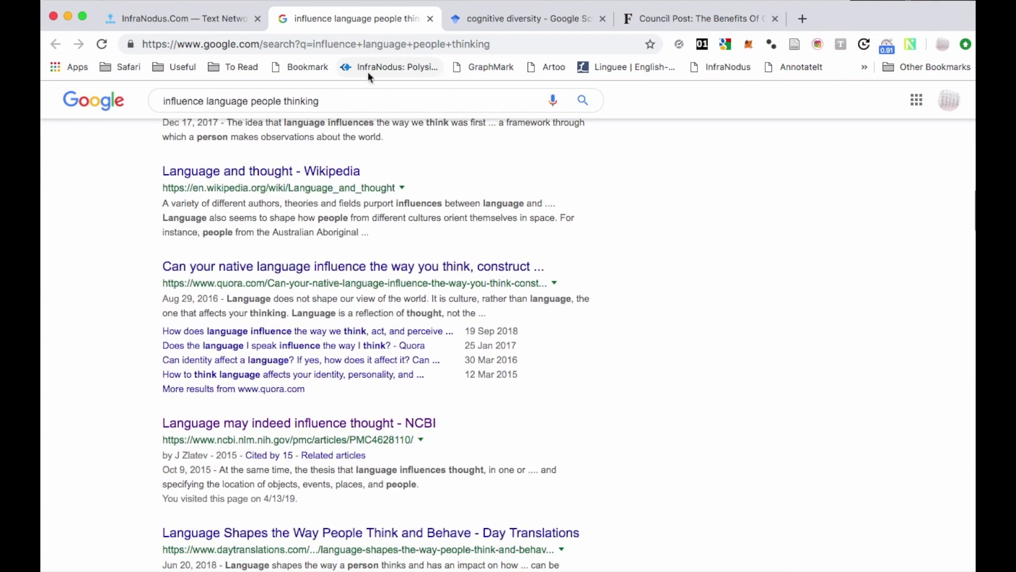
Switch back to InfraNodus and open the excerpts context.
left_click(203, 19)
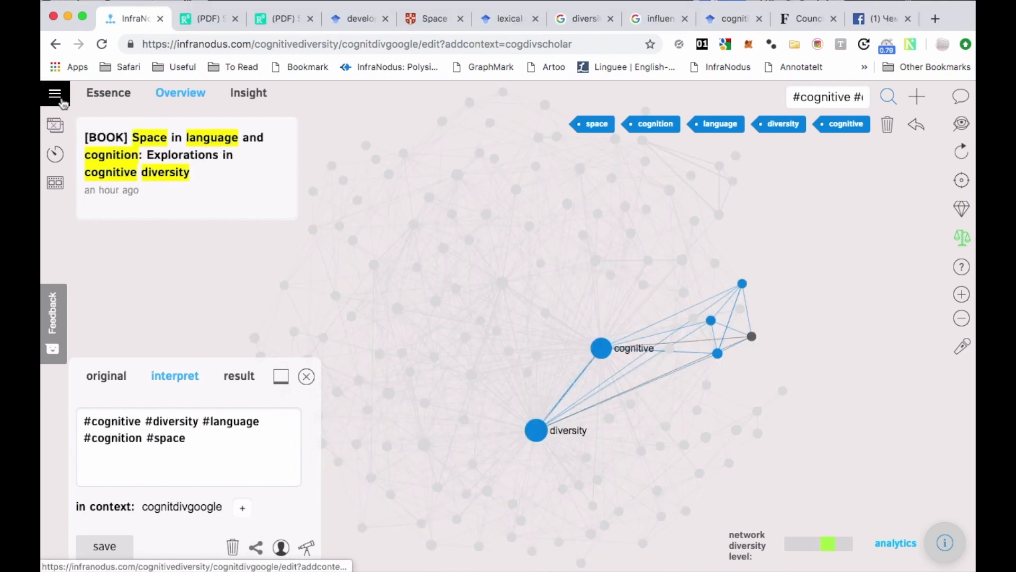
left_click(55, 93)
left_click(77, 349)
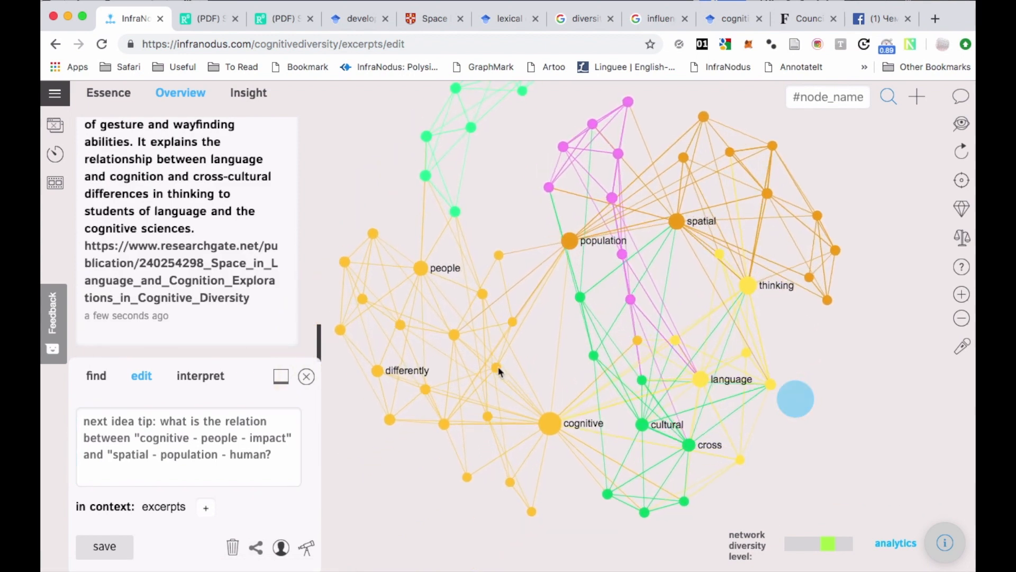
Highlight the "cognitive", "people" and "differently" nodes in the excerpts graph to read their shared excerpt, and clear the selection.
left_click(550, 428)
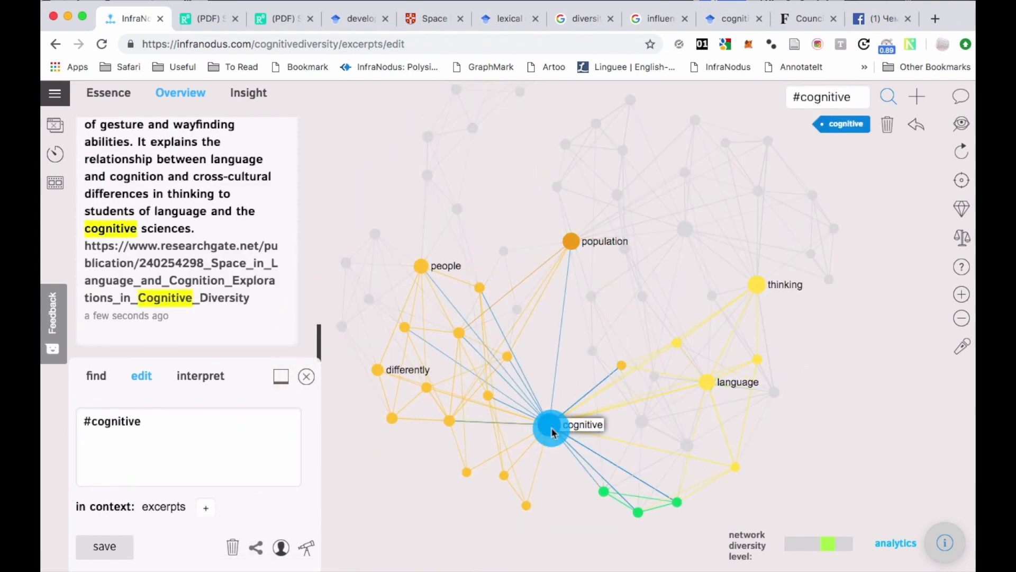
left_click(421, 265)
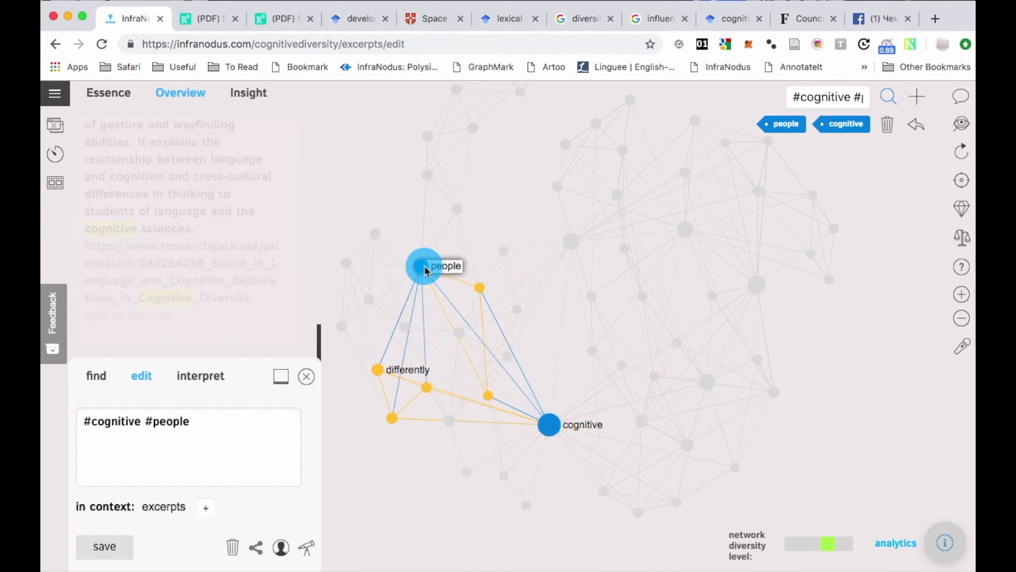
left_click(376, 370)
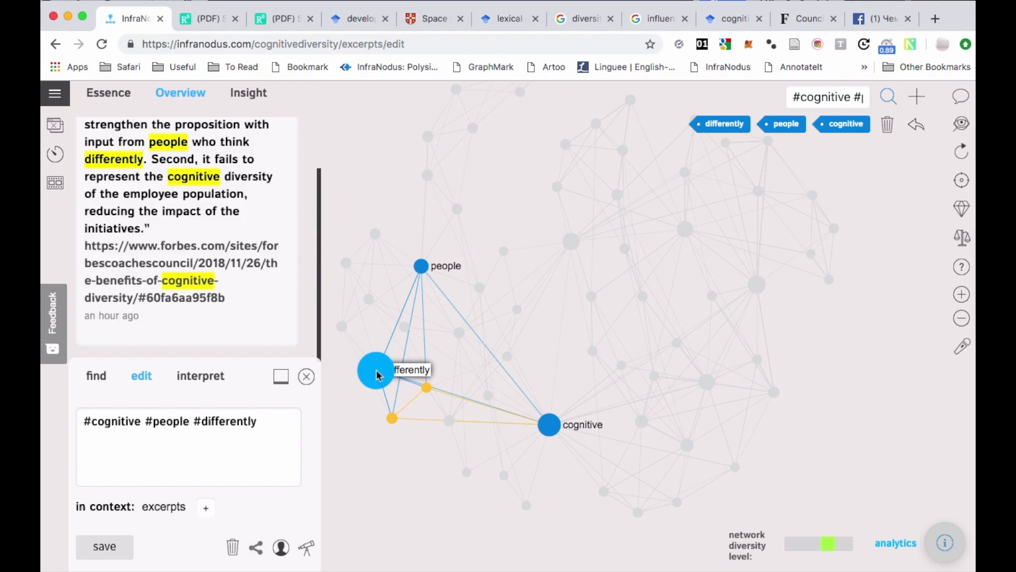
left_click(376, 370)
left_click(422, 266)
left_click(550, 424)
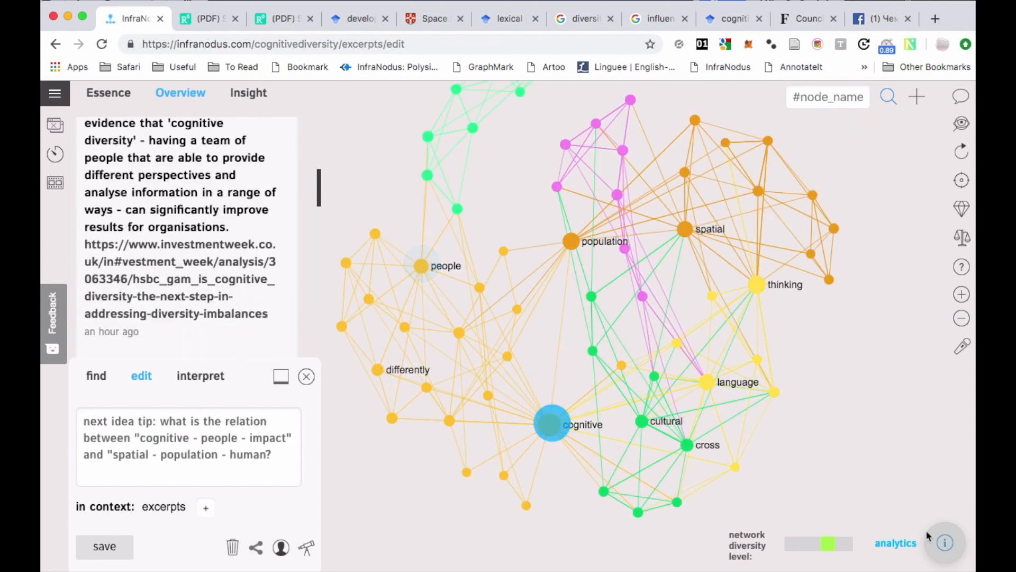
Open the excerpts graph's analytics, examine its second main topic and the "spatial" node, and close the analytics.
left_click(957, 538)
left_click_drag(643, 466, 557, 461)
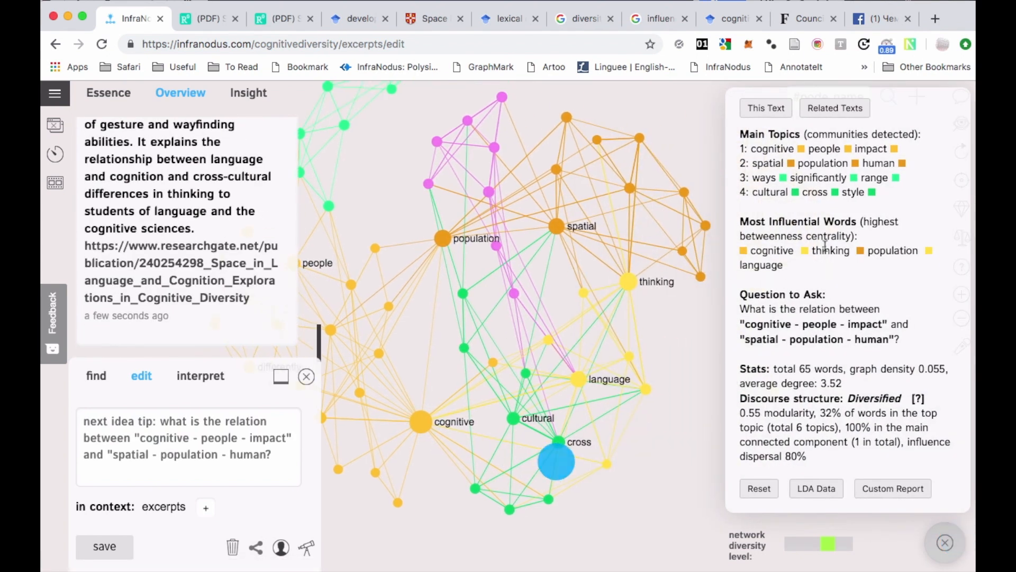
left_click_drag(921, 164, 831, 163)
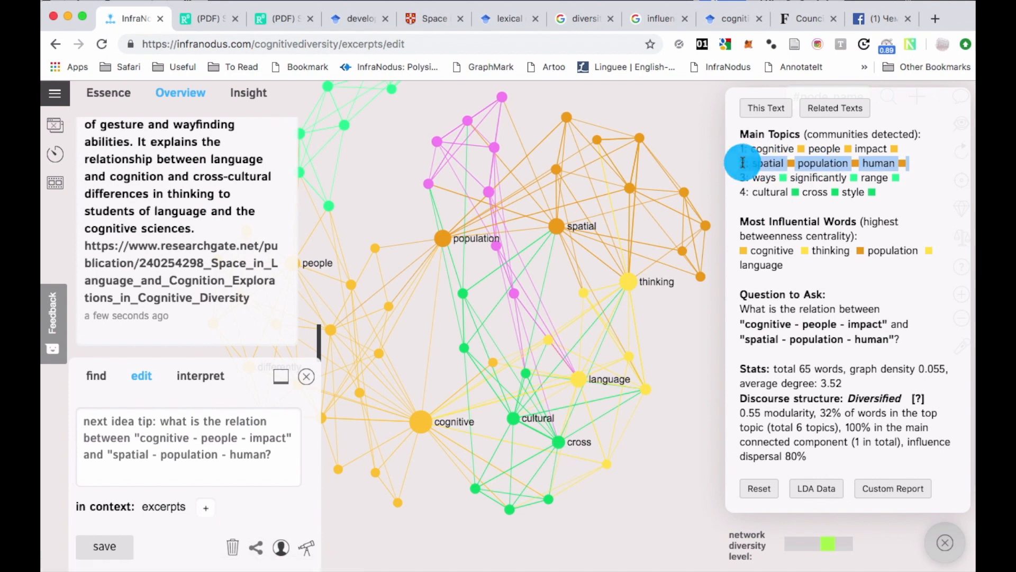
double_click(556, 224)
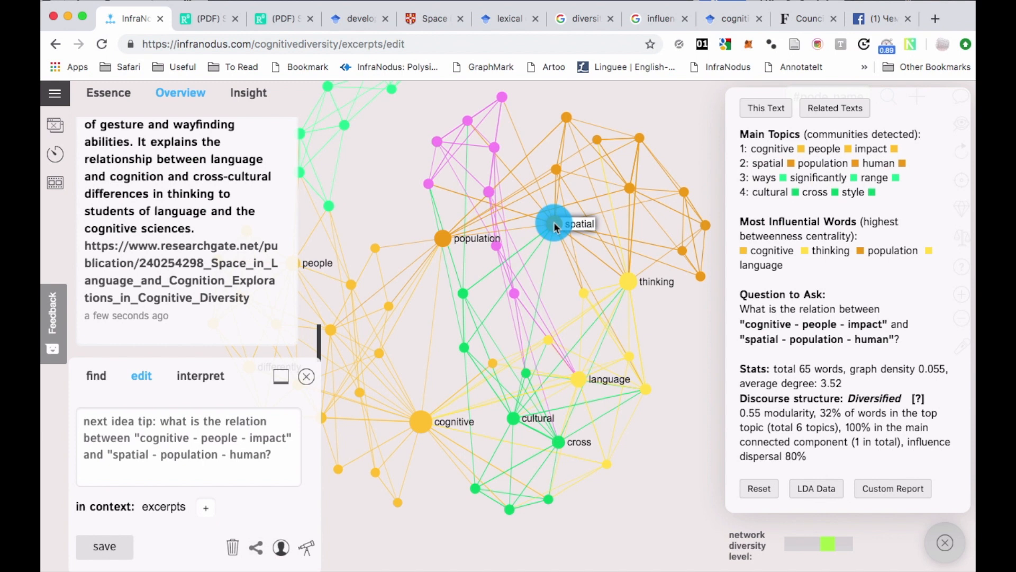
left_click(939, 537)
left_click(832, 450)
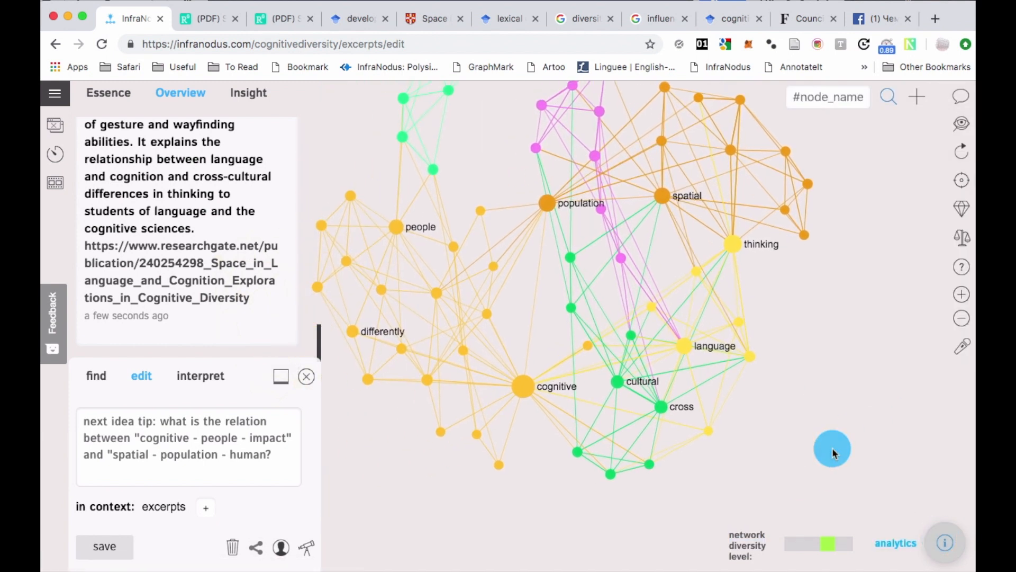